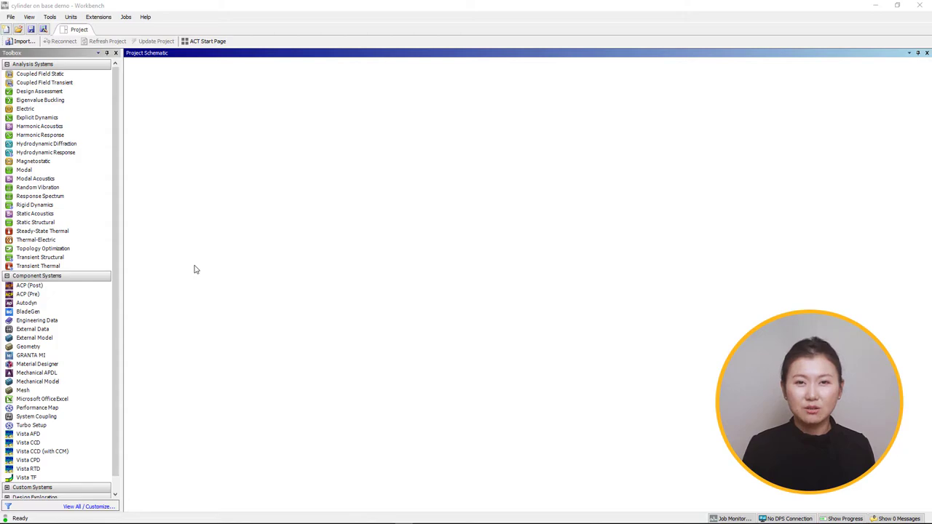
Step: Add a Static Structural system to the project schematic and import half cylinder.scdoc as its geometry
{"action": "left_click_drag", "start_coordinate": [36, 222], "coordinate": [188, 124]}
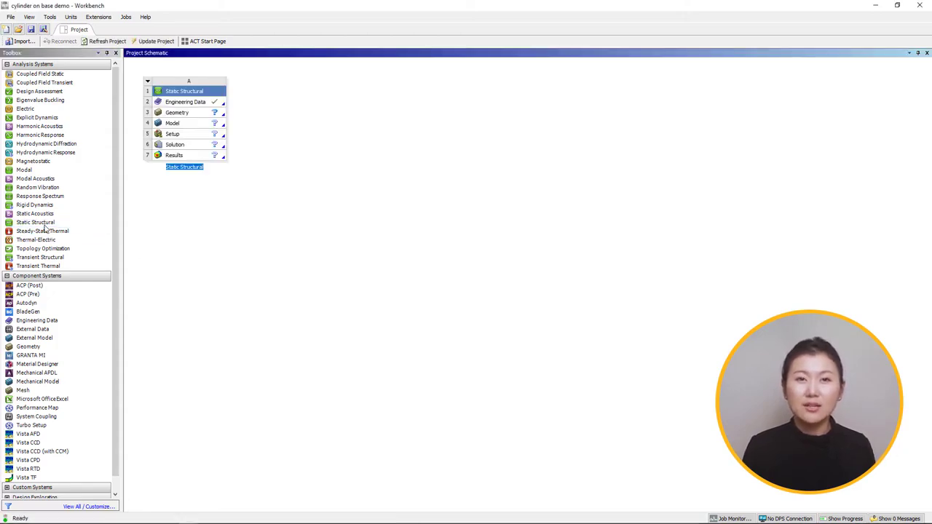
{"action": "right_click", "coordinate": [191, 113]}
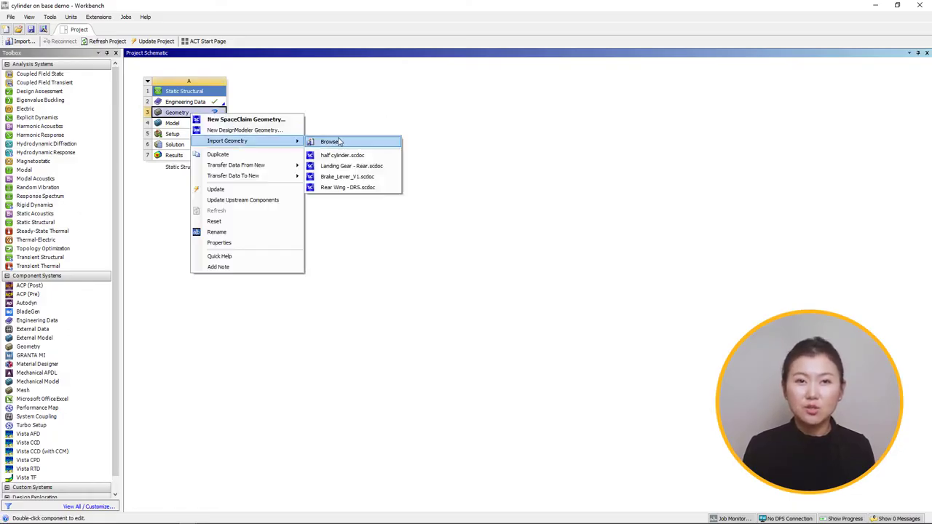
{"action": "left_click", "coordinate": [337, 140]}
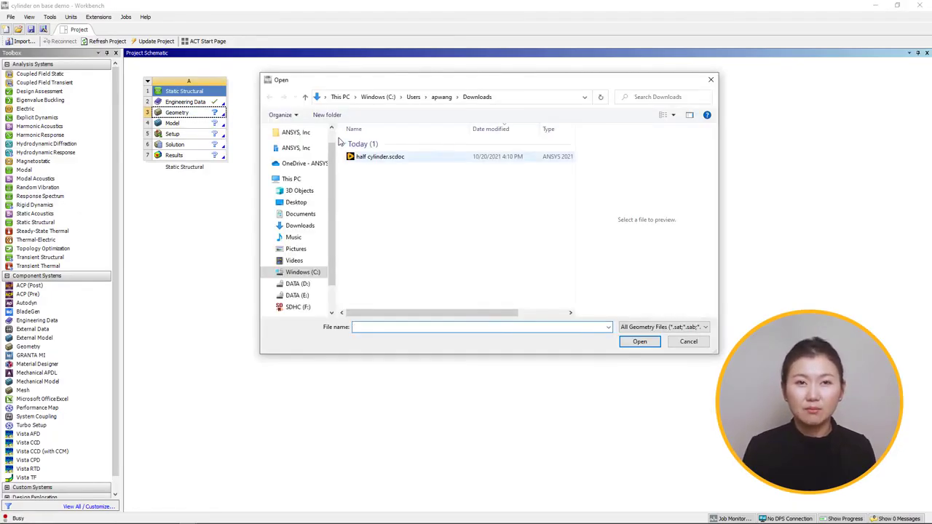
{"action": "left_click", "coordinate": [364, 156]}
{"action": "left_click", "coordinate": [641, 341]}
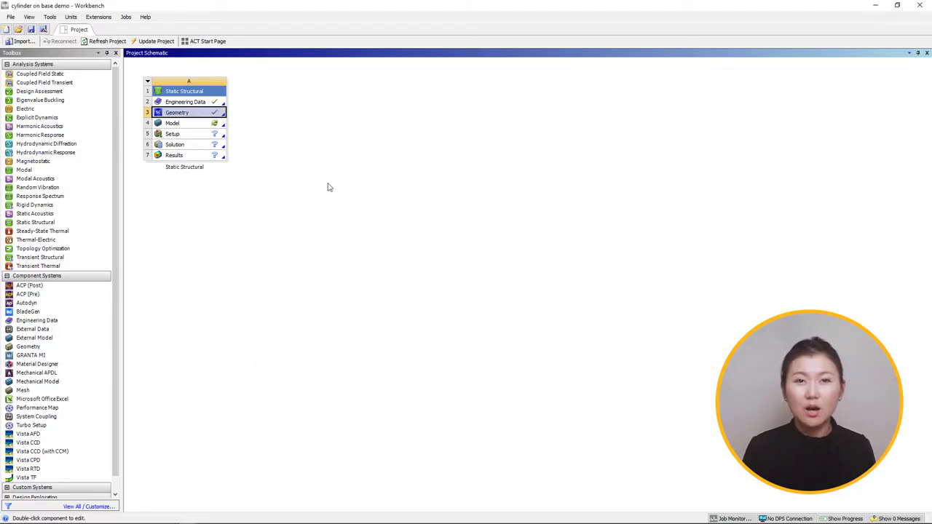
Step: Open the Static Structural system's model in Mechanical and check the active unit system
{"action": "double_click", "coordinate": [209, 125]}
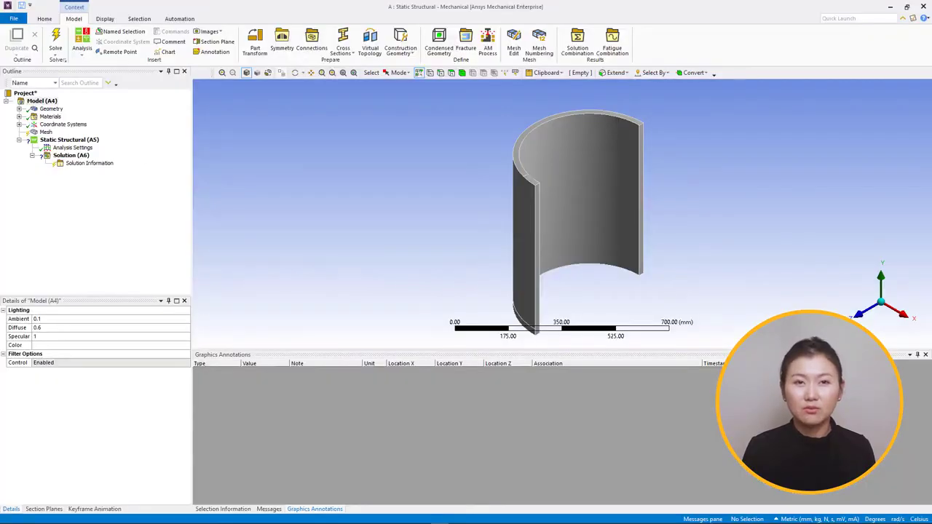
{"action": "left_click", "coordinate": [45, 18]}
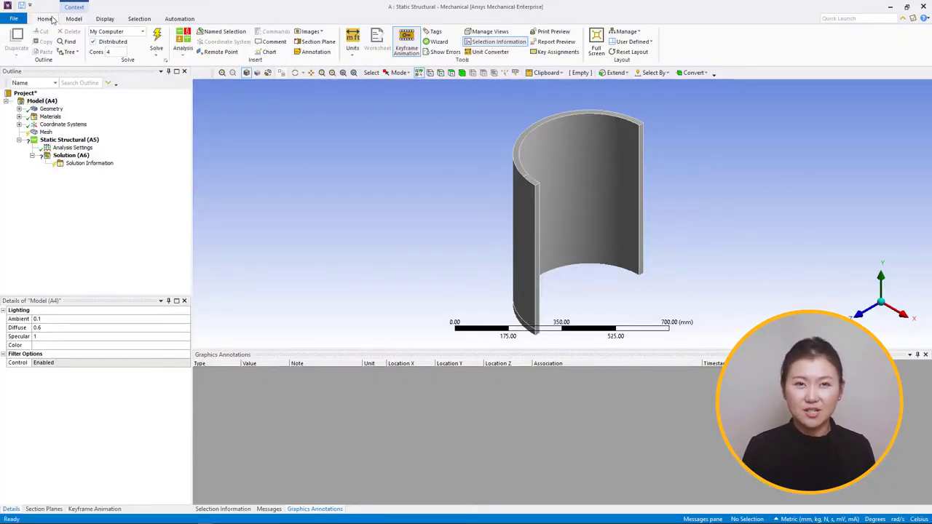
{"action": "left_click", "coordinate": [352, 40]}
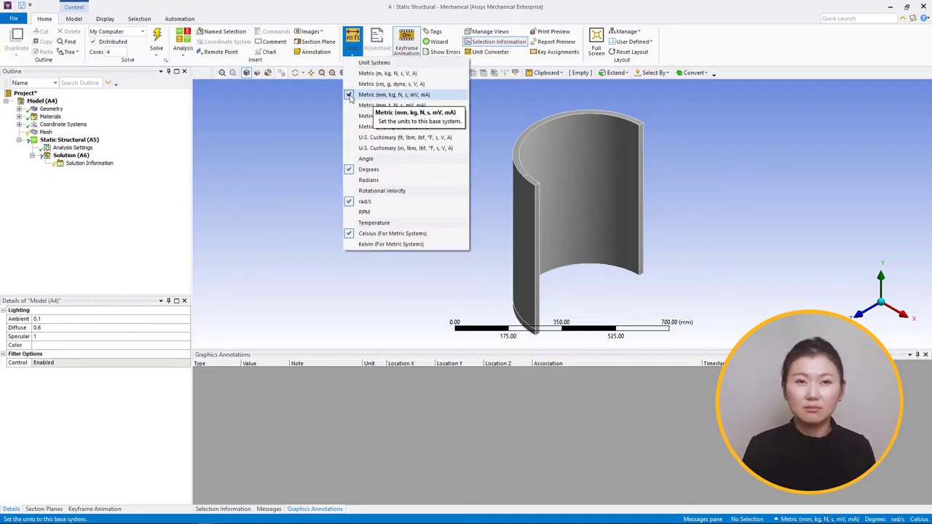
Step: Assign Aluminum Alloy as the material of the half cylinder solid body
{"action": "left_click", "coordinate": [51, 108]}
{"action": "left_click", "coordinate": [19, 108]}
{"action": "left_click", "coordinate": [70, 117]}
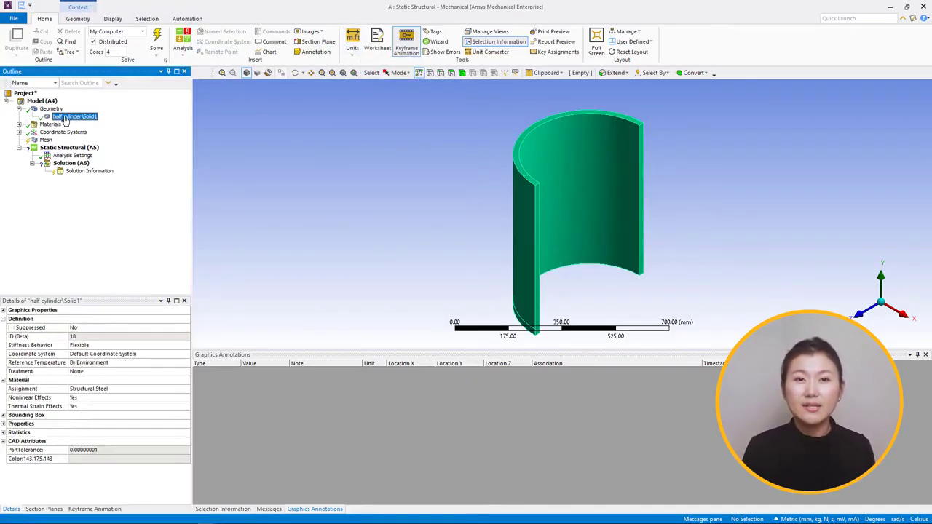
{"action": "left_click", "coordinate": [166, 389]}
{"action": "left_click", "coordinate": [186, 389]}
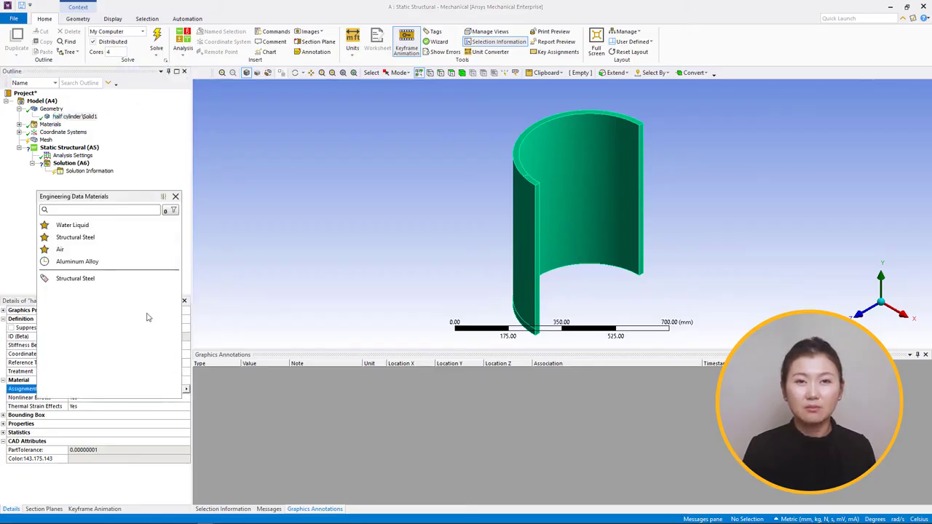
{"action": "left_click", "coordinate": [95, 211]}
{"action": "type", "text": "alum"}
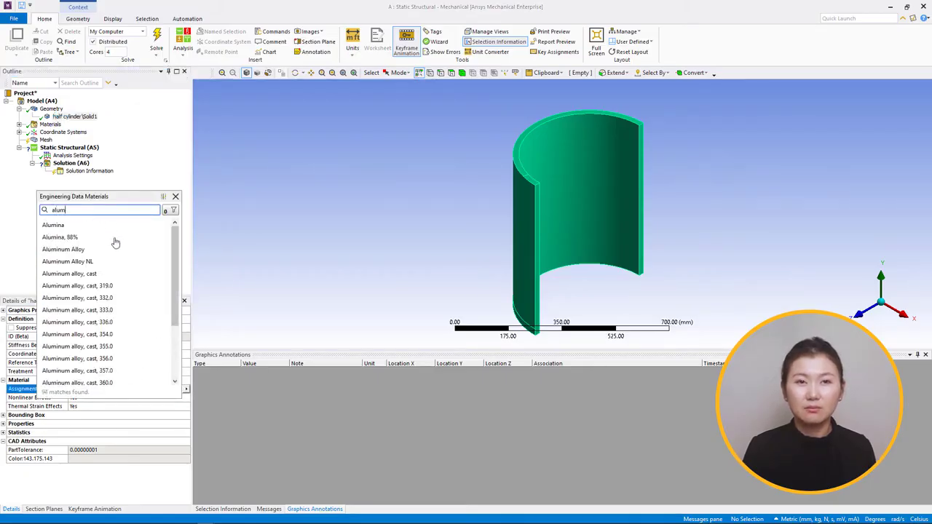
{"action": "left_click", "coordinate": [120, 250]}
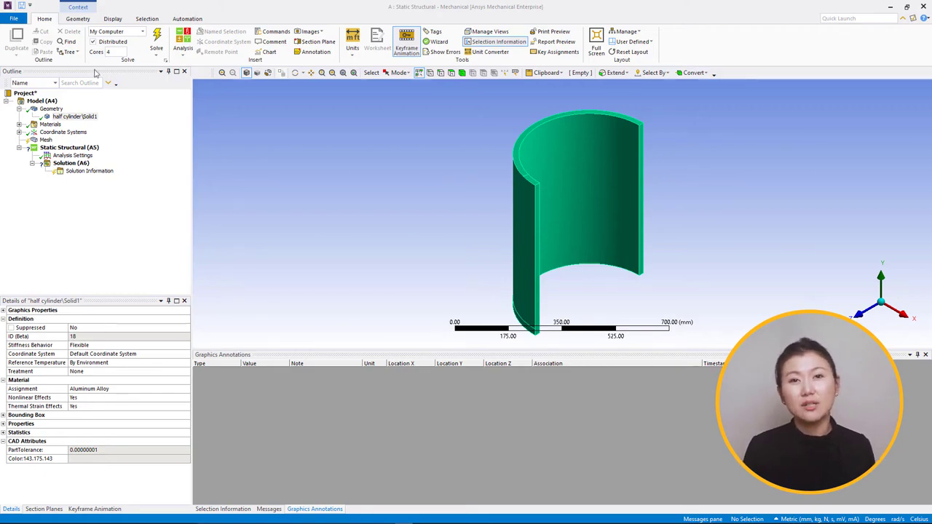
Step: Insert a Symmetry object into the model and add a Symmetry Region to it
{"action": "right_click", "coordinate": [45, 101]}
{"action": "mouse_move", "coordinate": [71, 107]}
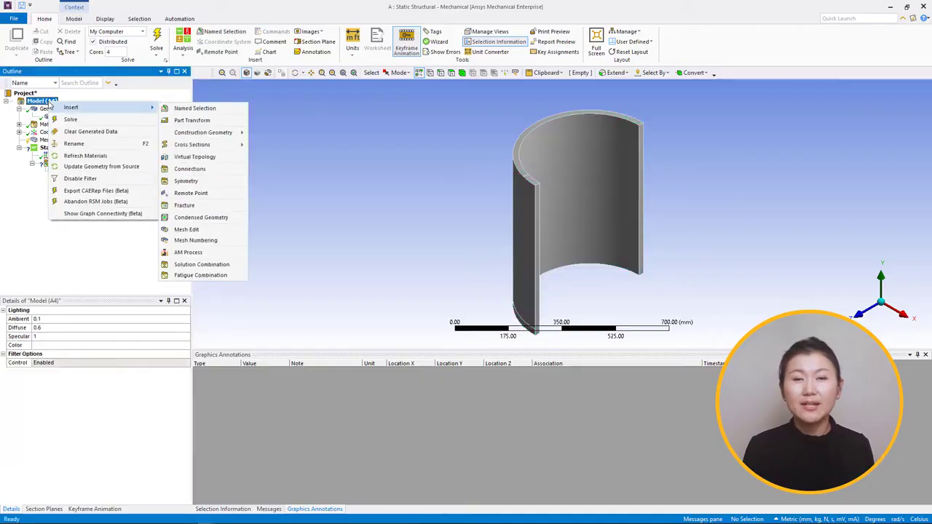
{"action": "left_click", "coordinate": [193, 179]}
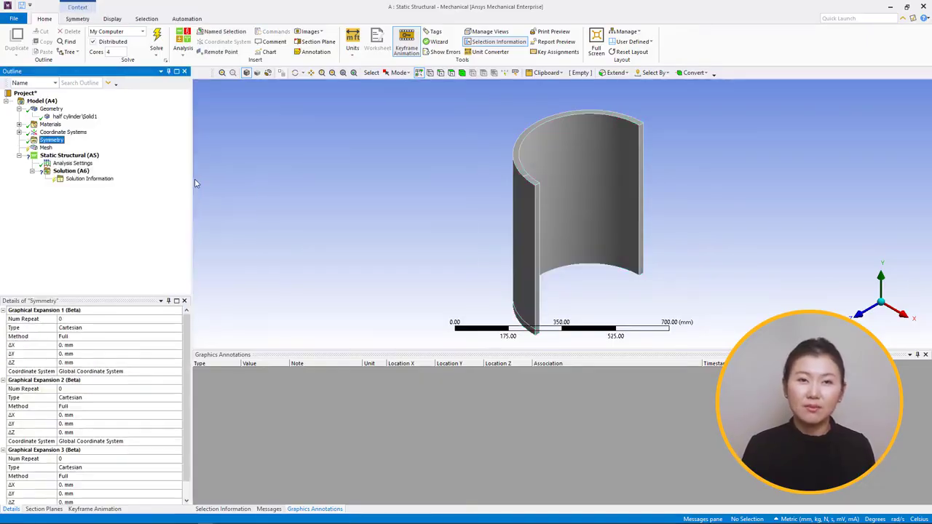
{"action": "right_click", "coordinate": [58, 141]}
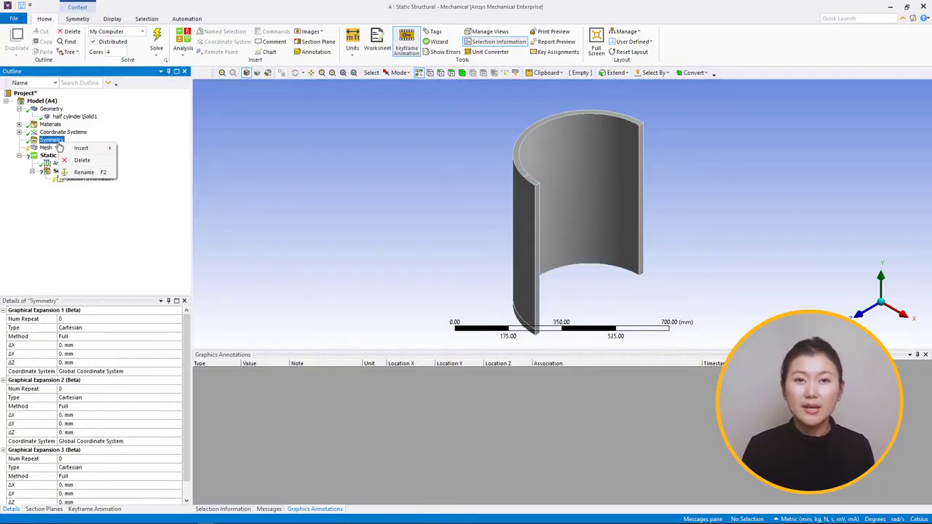
{"action": "mouse_move", "coordinate": [59, 146]}
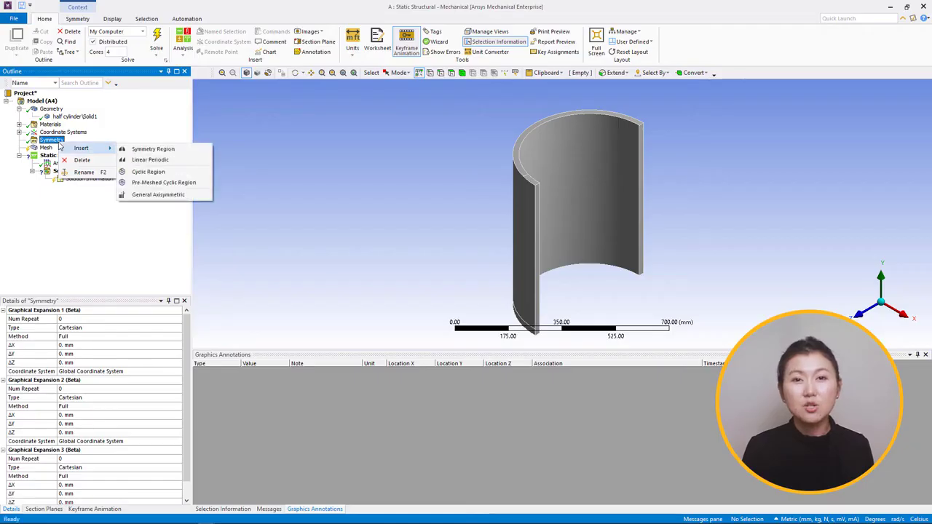
{"action": "left_click", "coordinate": [153, 149]}
Step: Scope the symmetry region to the half cylinder's two long cut faces and check its symmetry normal
{"action": "left_click", "coordinate": [88, 329]}
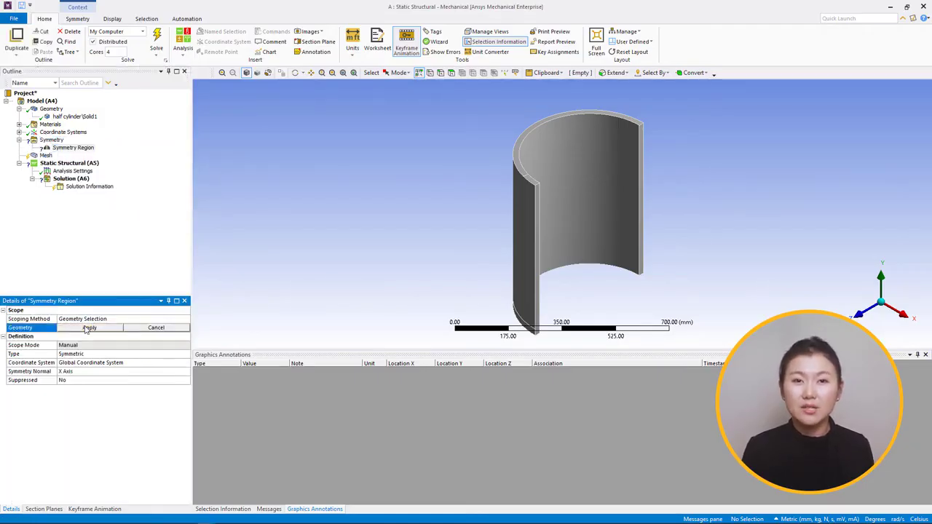
{"action": "left_click", "coordinate": [451, 73]}
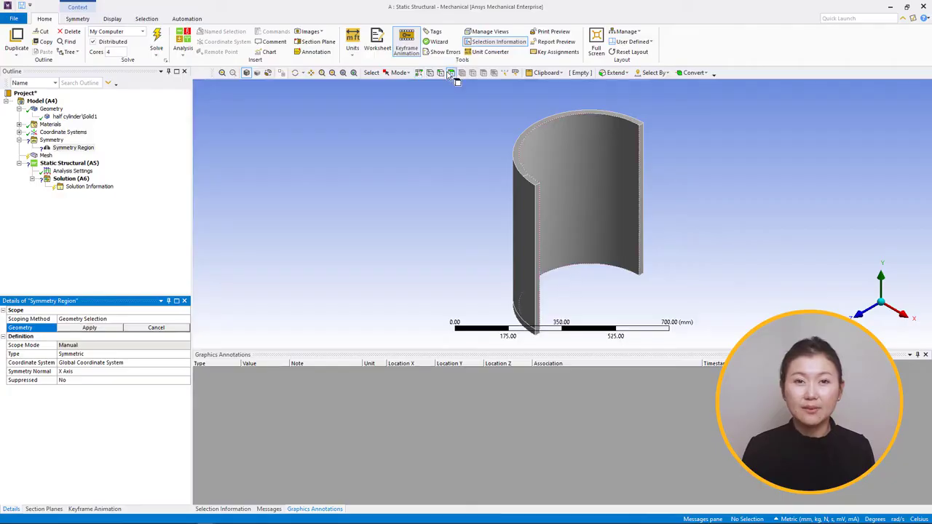
{"action": "middle_click_drag", "start_coordinate": [545, 243], "coordinate": [493, 192]}
{"action": "left_click", "coordinate": [502, 213]}
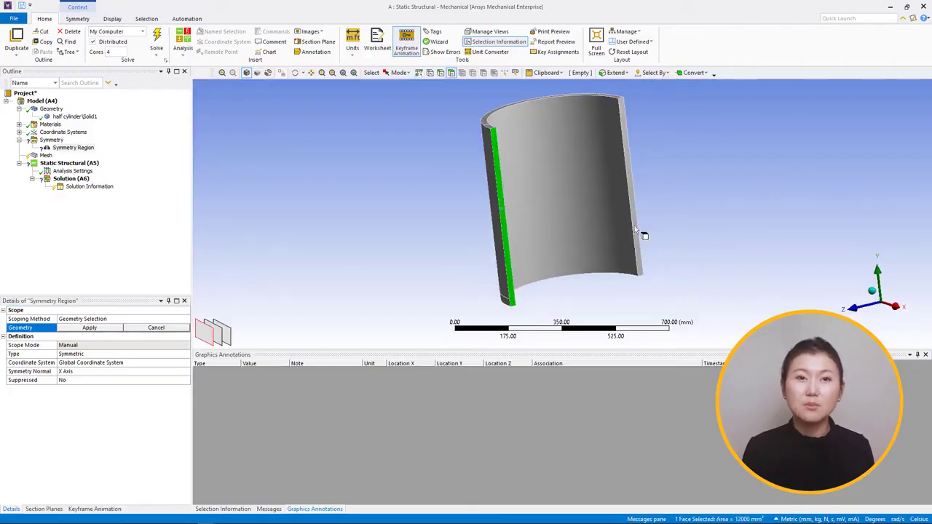
{"action": "left_click", "coordinate": [634, 226], "text": "ctrl"}
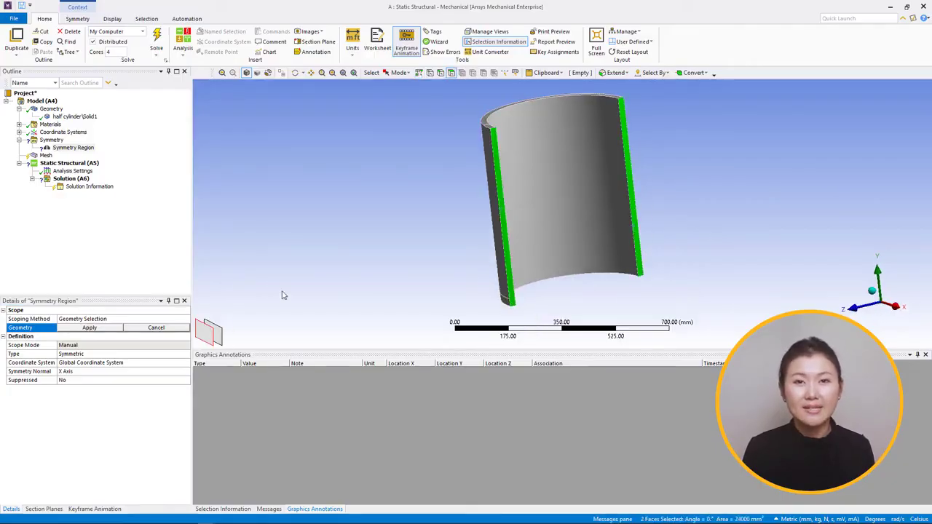
{"action": "left_click", "coordinate": [90, 328]}
{"action": "left_click", "coordinate": [86, 373]}
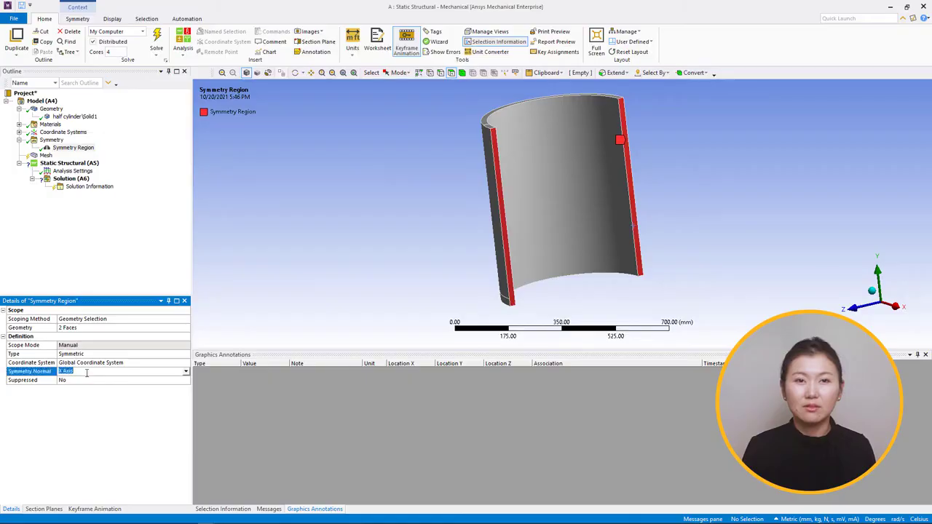
Step: Add a mesh sizing control scoped to the half cylinder body with an element size of 10 mm
{"action": "right_click", "coordinate": [46, 155]}
{"action": "mouse_move", "coordinate": [131, 163]}
{"action": "left_click", "coordinate": [194, 178]}
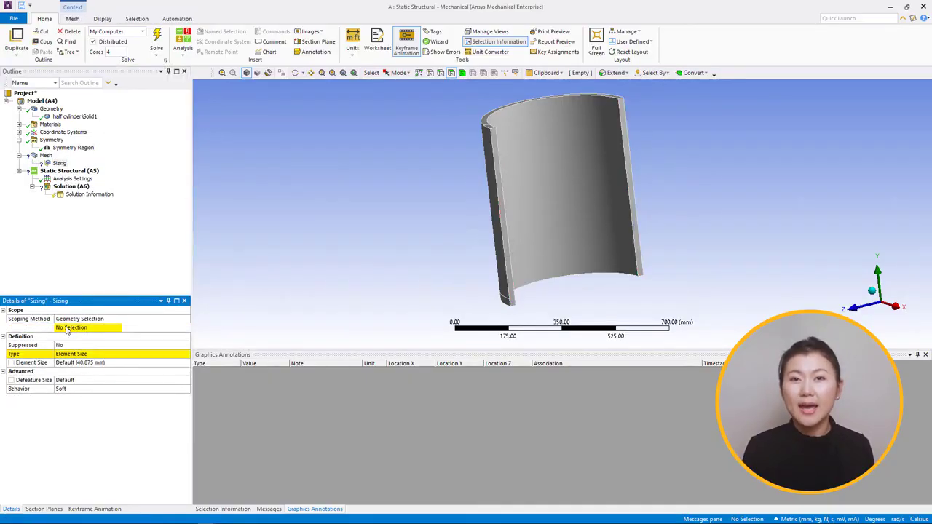
{"action": "left_click", "coordinate": [462, 73]}
{"action": "left_click", "coordinate": [547, 162]}
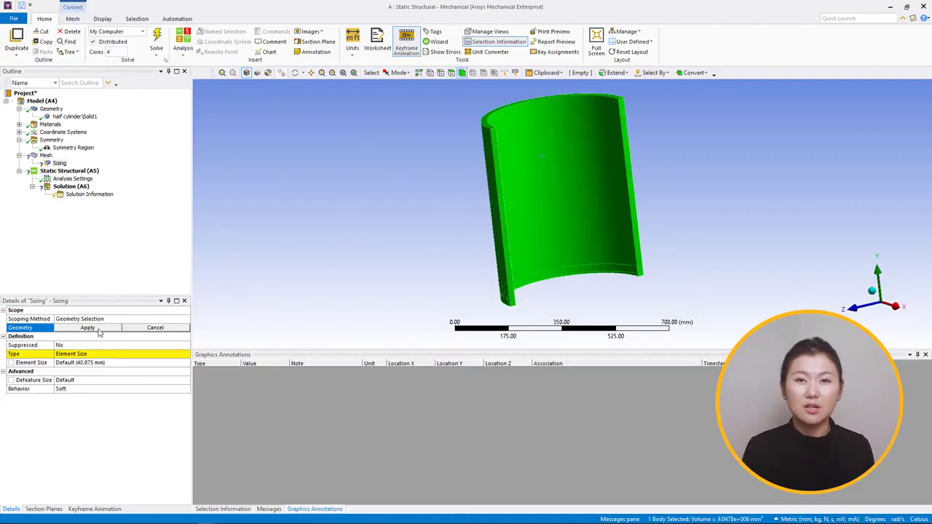
{"action": "left_click", "coordinate": [88, 327]}
{"action": "left_click", "coordinate": [77, 362]}
{"action": "type", "text": "10"}
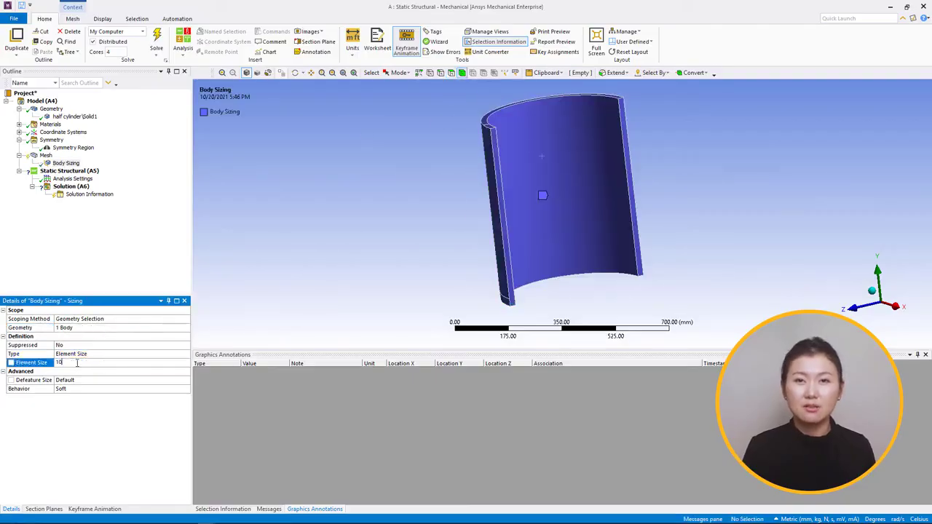
{"action": "key", "text": "Return"}
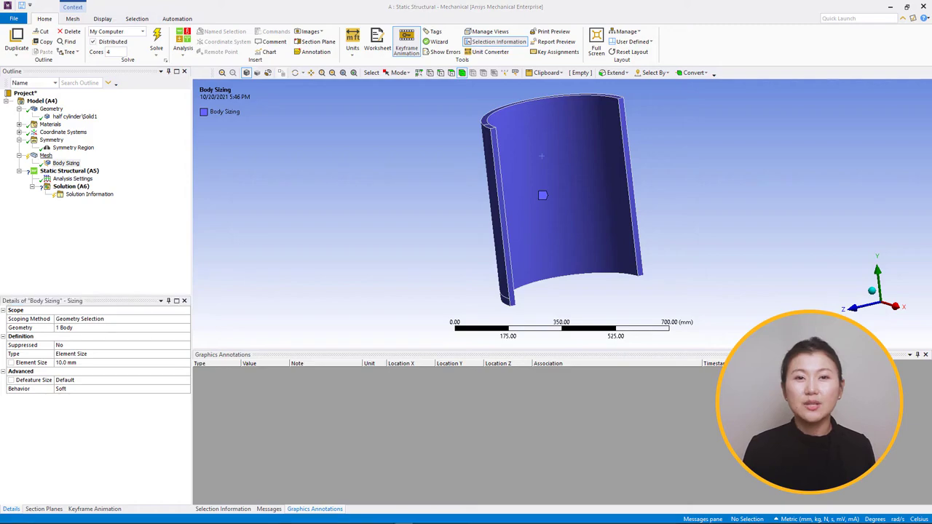
Step: Generate the mesh of the half cylinder and inspect it from the open side
{"action": "left_click", "coordinate": [46, 155]}
{"action": "right_click", "coordinate": [45, 155]}
{"action": "left_click", "coordinate": [77, 182]}
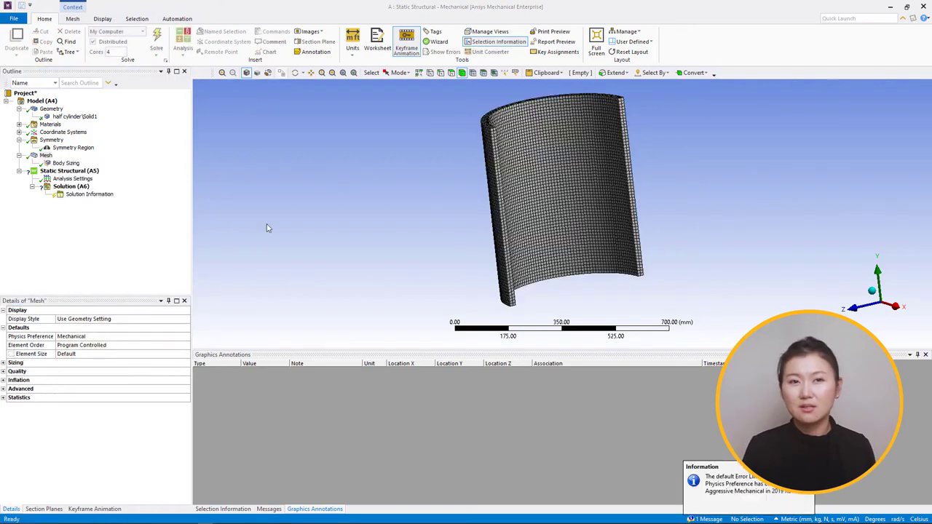
{"action": "middle_click_drag", "start_coordinate": [267, 226], "coordinate": [238, 225]}
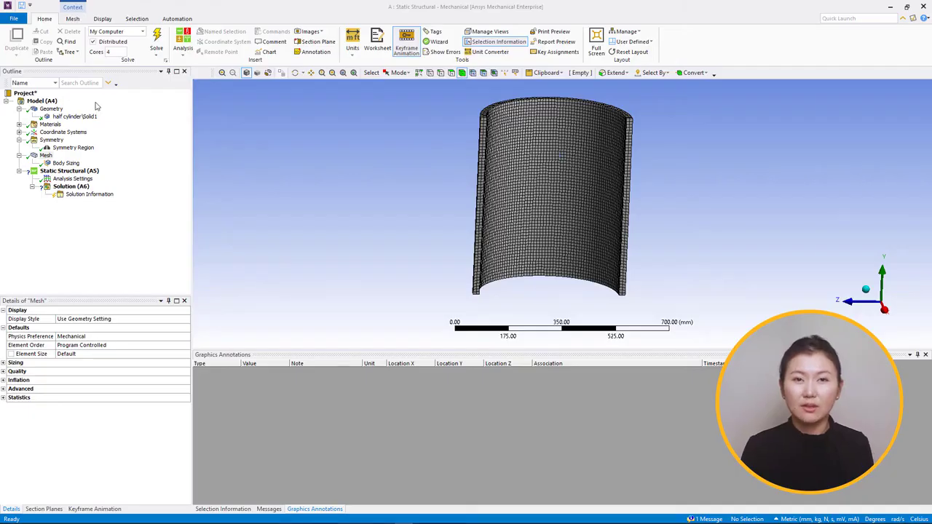
Step: Add a Force to the static structural analysis, hide the mesh display, and scope the force to the small end face on the upper rim
{"action": "left_click", "coordinate": [86, 172]}
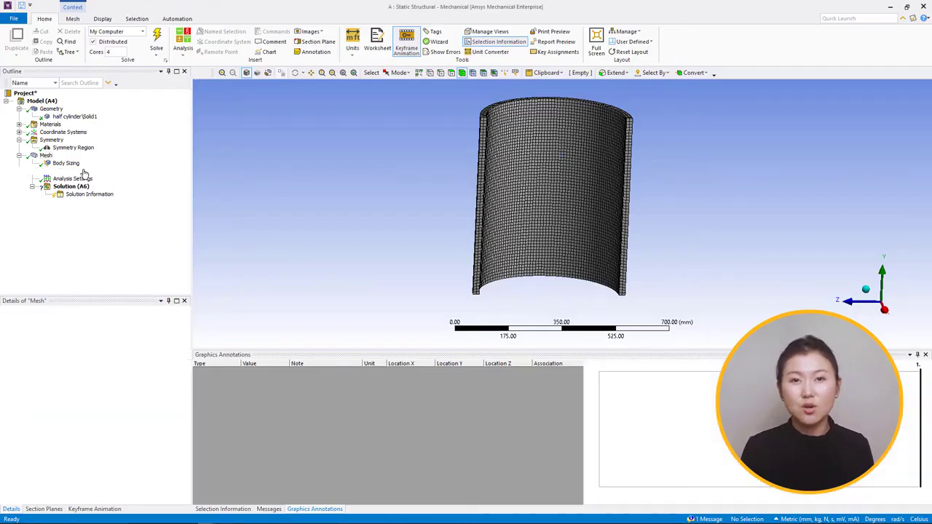
{"action": "right_click", "coordinate": [85, 172]}
{"action": "mouse_move", "coordinate": [85, 174]}
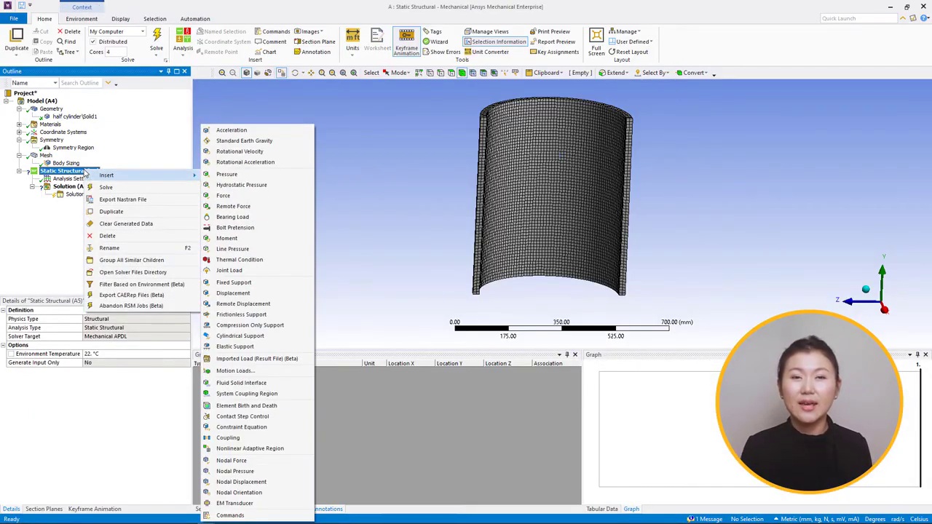
{"action": "left_click", "coordinate": [226, 195]}
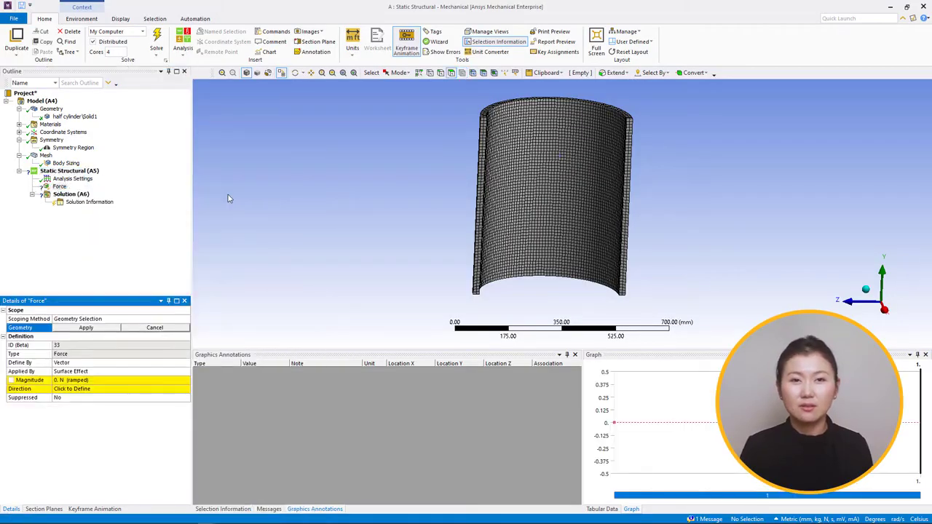
{"action": "middle_click_drag", "start_coordinate": [367, 217], "coordinate": [363, 216]}
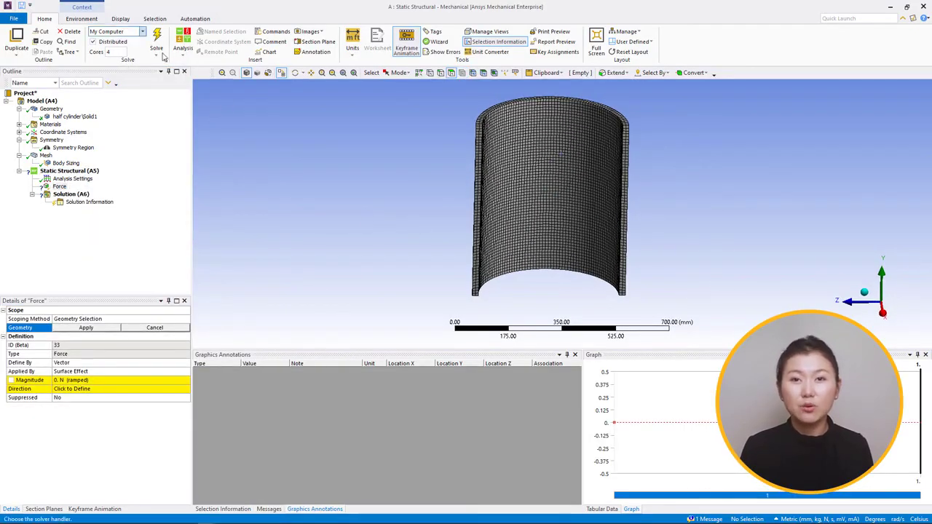
{"action": "left_click", "coordinate": [121, 20]}
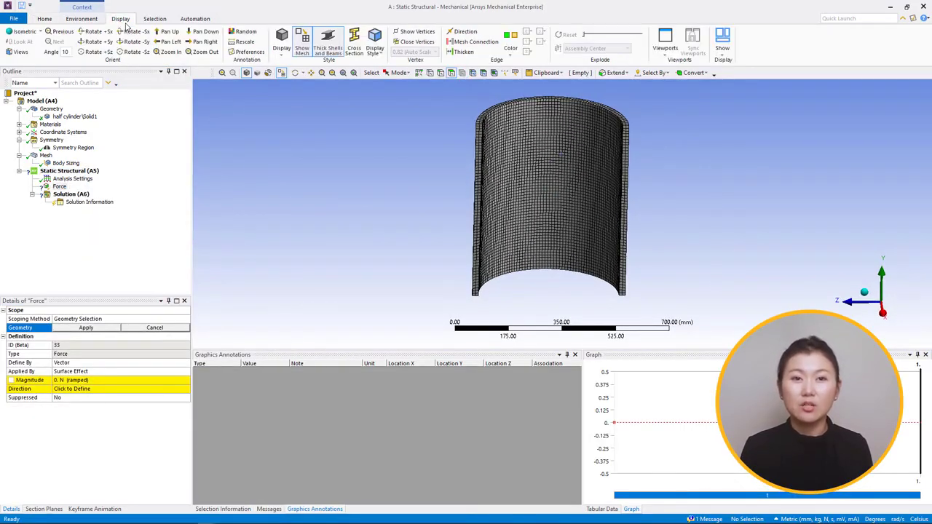
{"action": "left_click", "coordinate": [304, 55]}
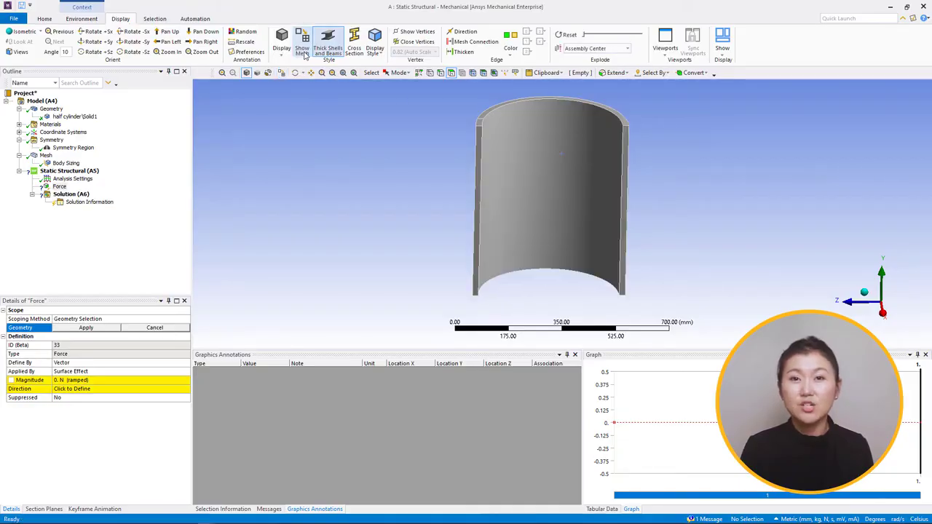
{"action": "left_click", "coordinate": [483, 136]}
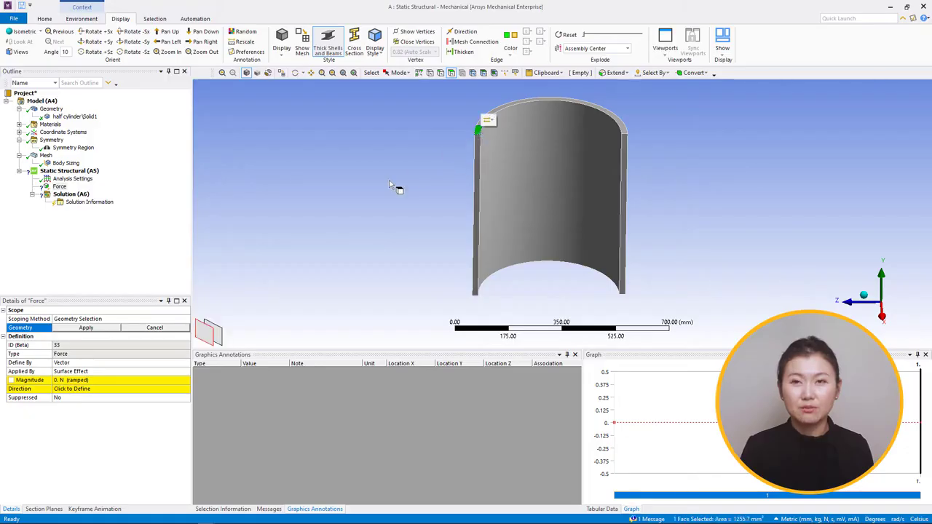
{"action": "left_click", "coordinate": [98, 331]}
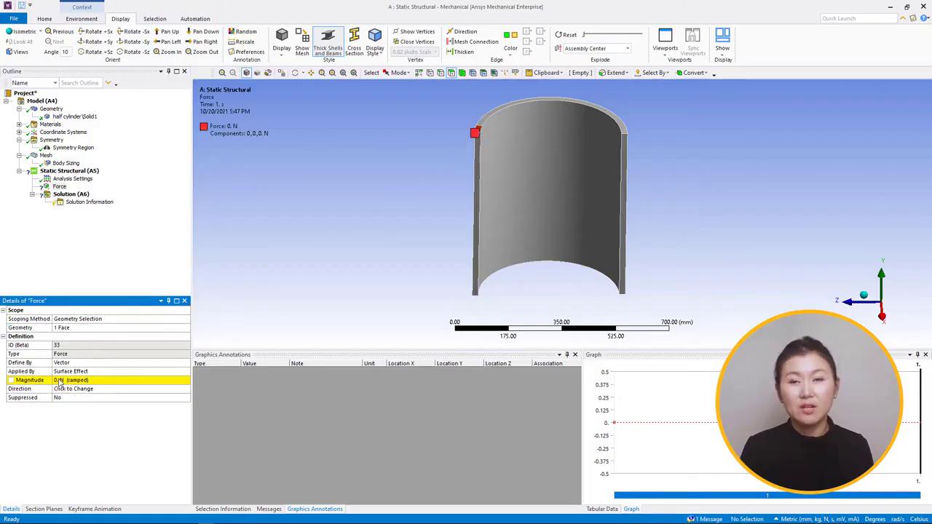
Step: Define the force by components and set its Y Component to -50000 N
{"action": "left_click", "coordinate": [173, 363]}
{"action": "left_click", "coordinate": [185, 364]}
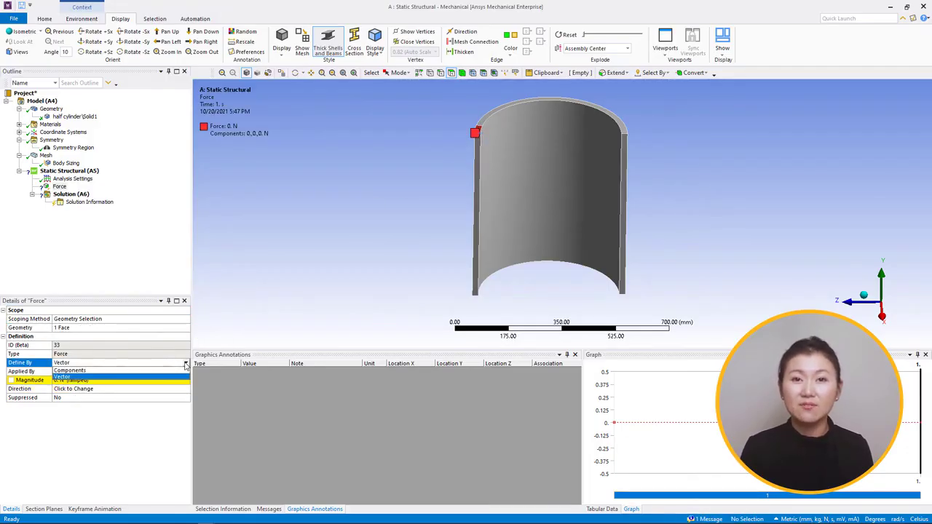
{"action": "left_click", "coordinate": [185, 369]}
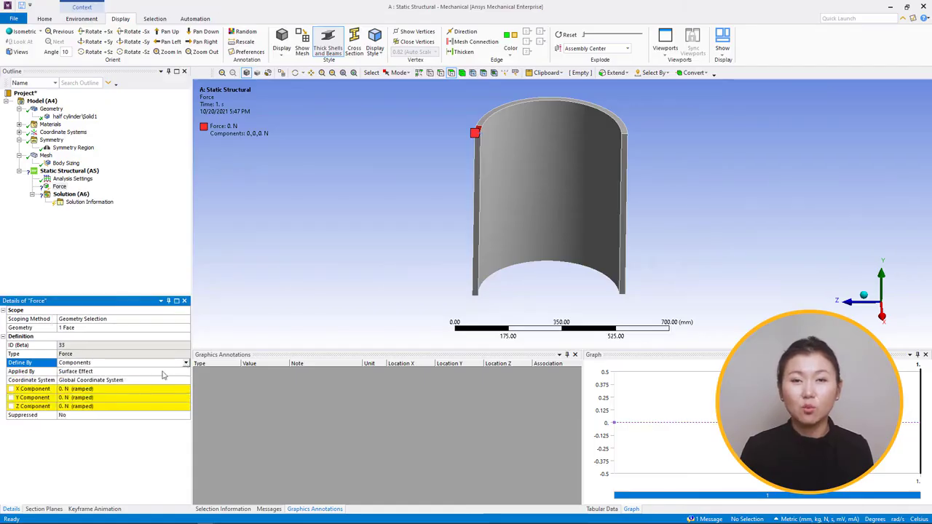
{"action": "left_click", "coordinate": [93, 399]}
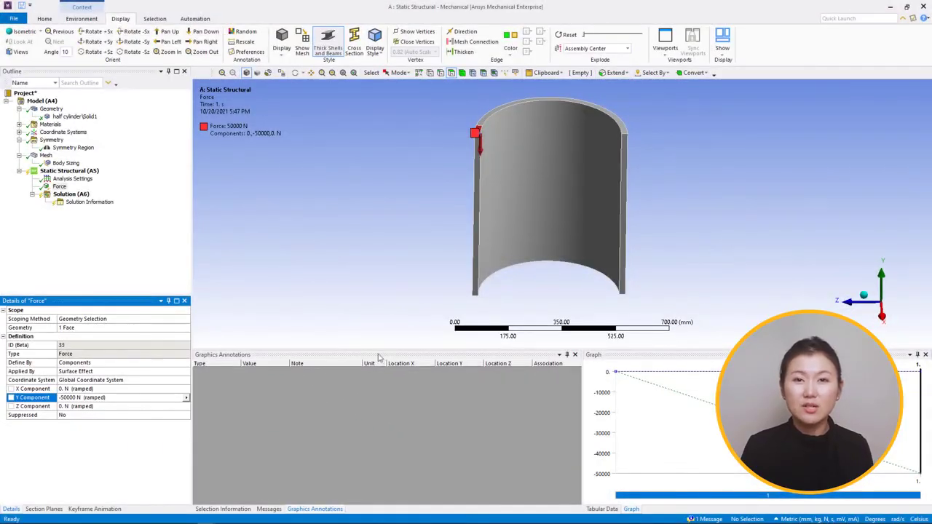
Step: Add a Frictionless Support scoped to the half cylinder's bottom face and the narrow outer band around its lower end
{"action": "left_click", "coordinate": [71, 172]}
{"action": "right_click", "coordinate": [80, 172]}
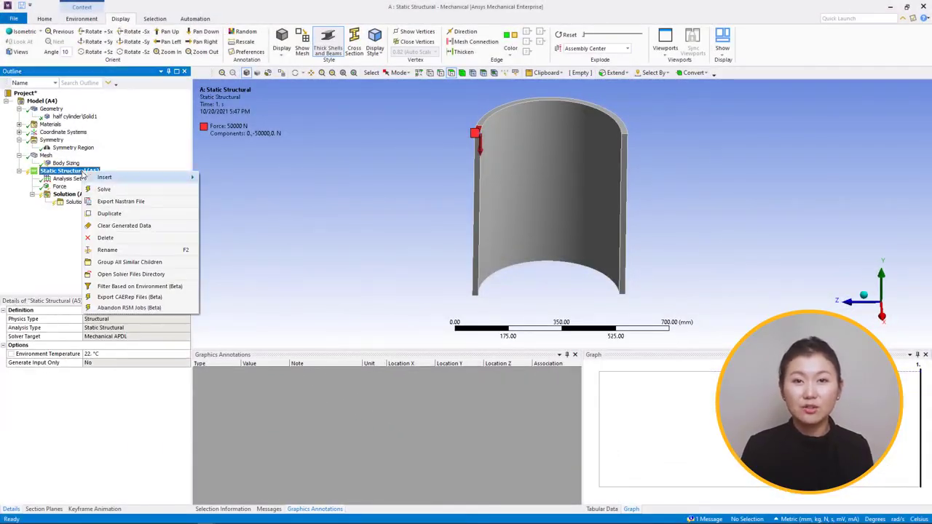
{"action": "mouse_move", "coordinate": [84, 176]}
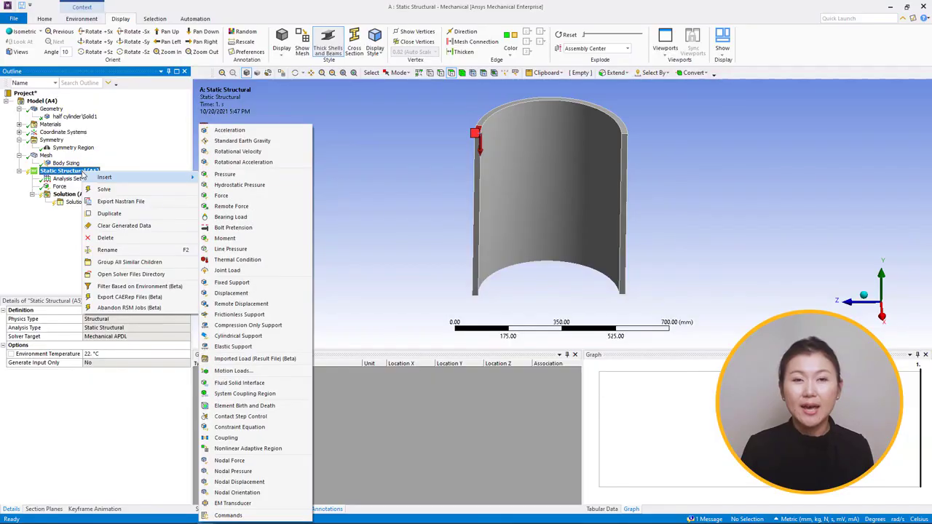
{"action": "left_click", "coordinate": [243, 317]}
{"action": "middle_click_drag", "start_coordinate": [306, 302], "coordinate": [323, 262]}
{"action": "left_click", "coordinate": [521, 268]}
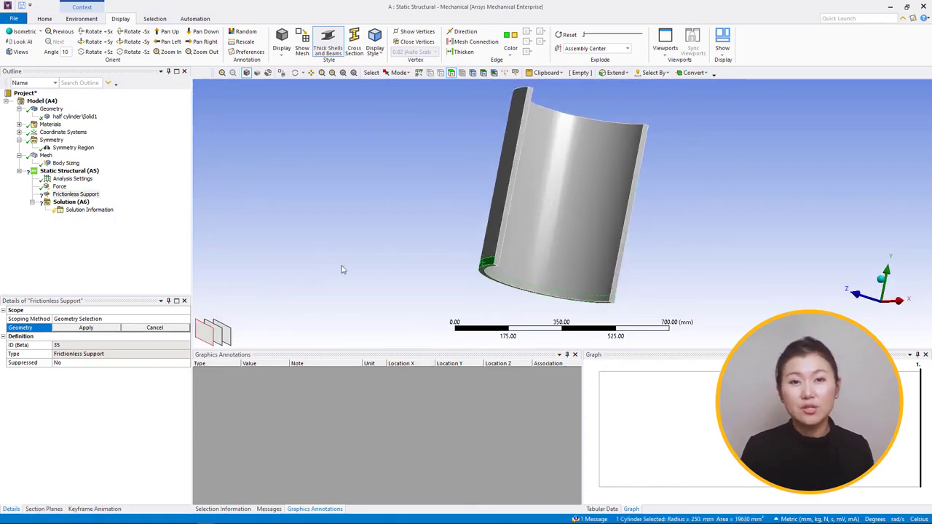
{"action": "middle_click_drag", "start_coordinate": [448, 291], "coordinate": [447, 287]}
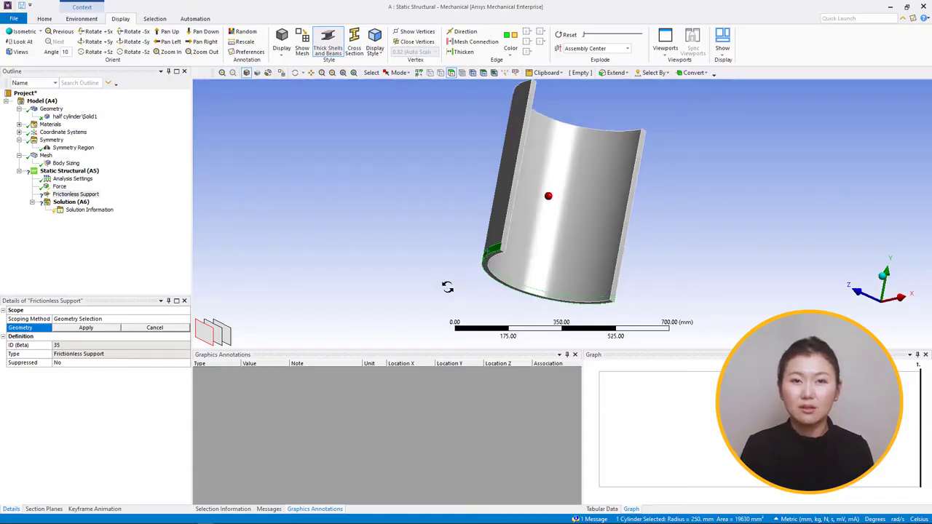
{"action": "left_click", "coordinate": [490, 268], "text": "ctrl"}
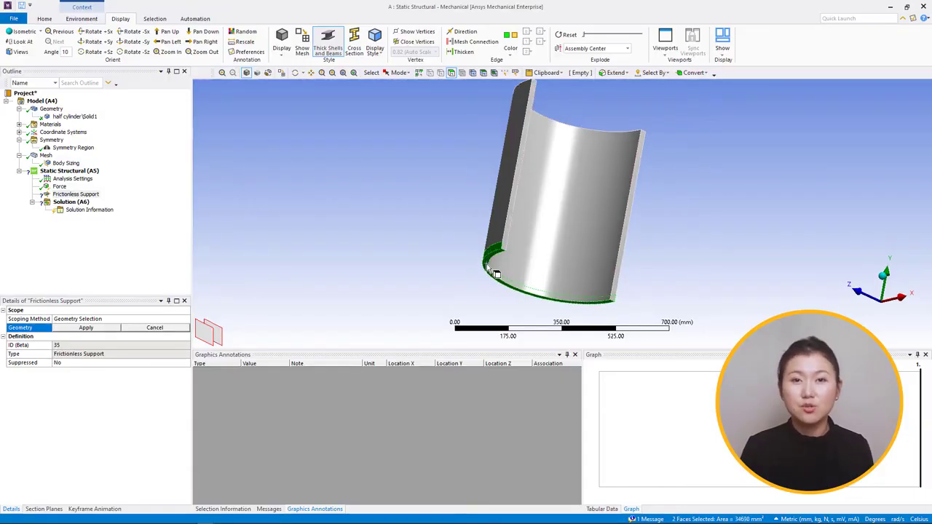
{"action": "left_click", "coordinate": [86, 328]}
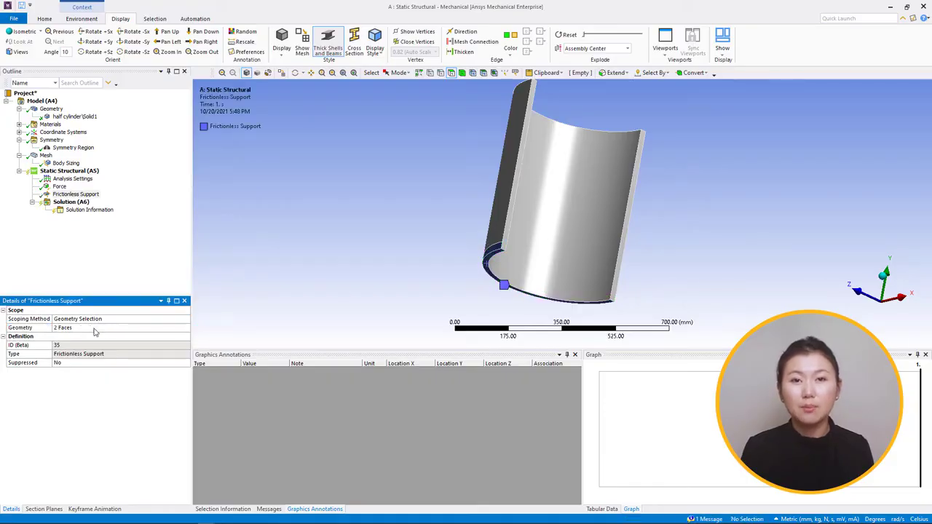
{"action": "middle_click_drag", "start_coordinate": [93, 329], "coordinate": [90, 288]}
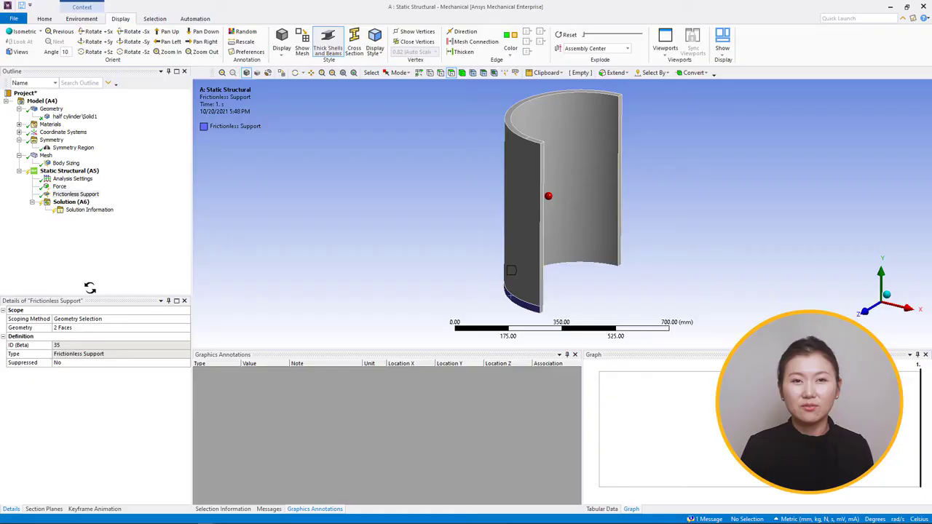
Step: Solve the static structural analysis and add a Total Deformation result to the solution
{"action": "left_click", "coordinate": [72, 201]}
{"action": "right_click", "coordinate": [78, 203]}
{"action": "key", "text": "Escape"}
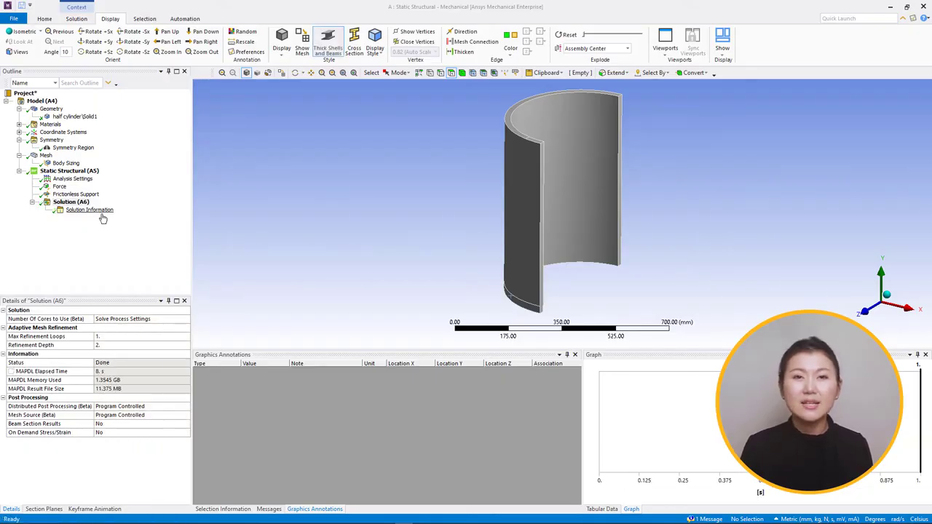
{"action": "right_click", "coordinate": [80, 202]}
{"action": "left_click", "coordinate": [291, 211]}
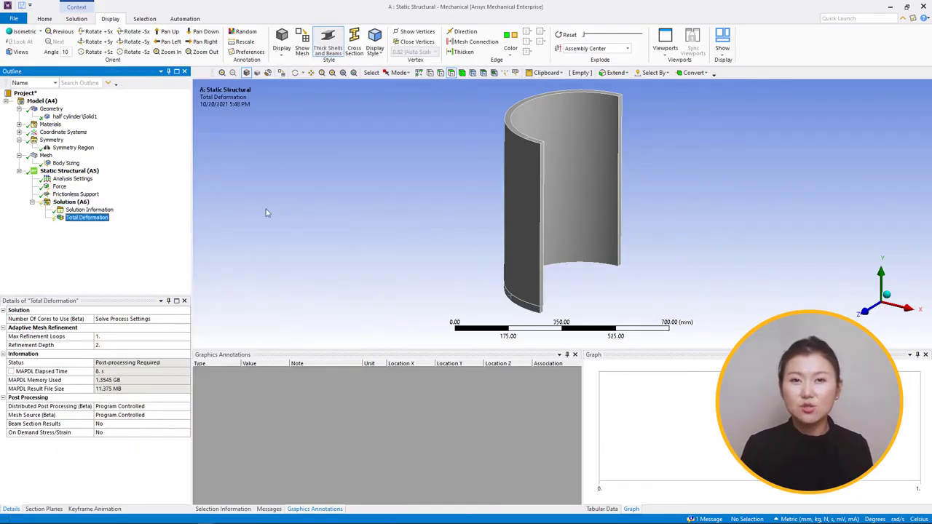
Step: Add an Equivalent (von-Mises) stress result to the solution and evaluate all results
{"action": "right_click", "coordinate": [84, 207]}
{"action": "mouse_move", "coordinate": [110, 210]}
{"action": "mouse_move", "coordinate": [219, 232]}
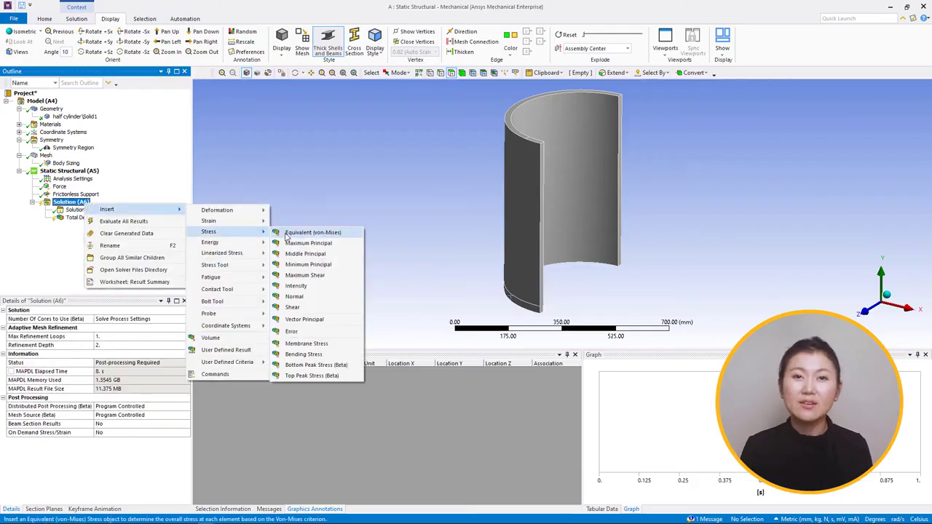
{"action": "left_click", "coordinate": [314, 236]}
{"action": "right_click", "coordinate": [92, 225]}
{"action": "left_click", "coordinate": [170, 242]}
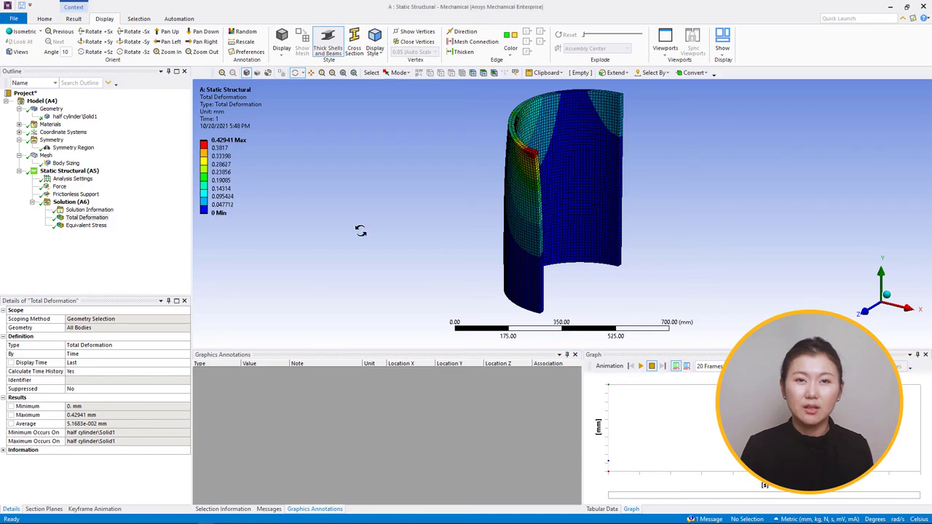
Step: Display the total deformation contours with the undeformed wireframe instead of the element edges
{"action": "middle_click_drag", "start_coordinate": [359, 231], "coordinate": [360, 231]}
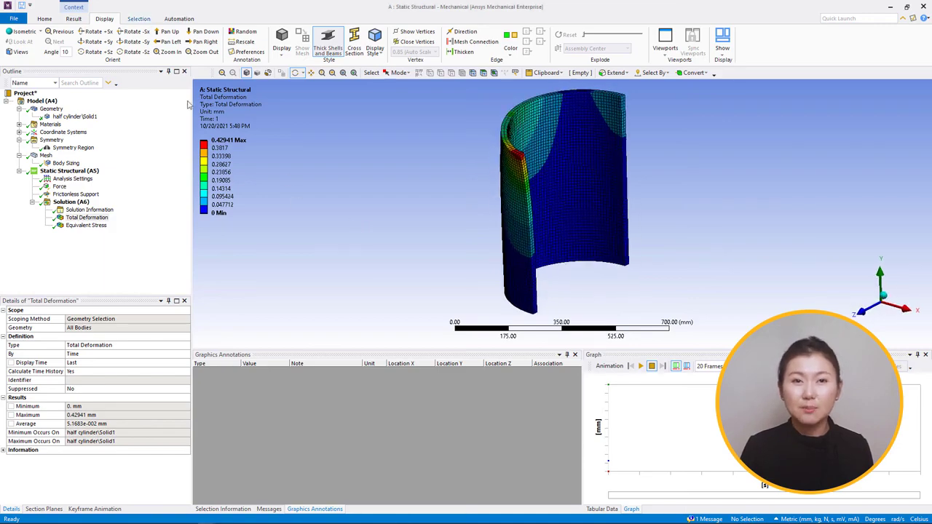
{"action": "left_click", "coordinate": [74, 19]}
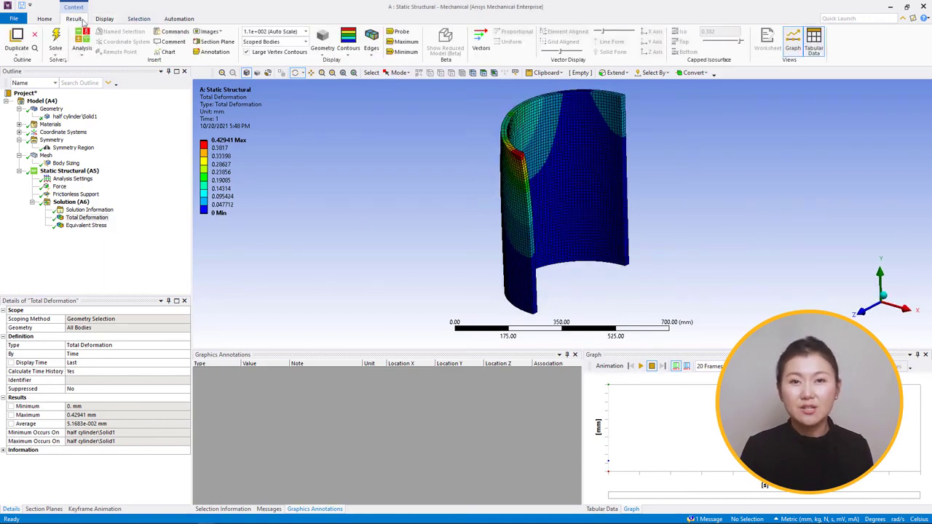
{"action": "left_click", "coordinate": [371, 54]}
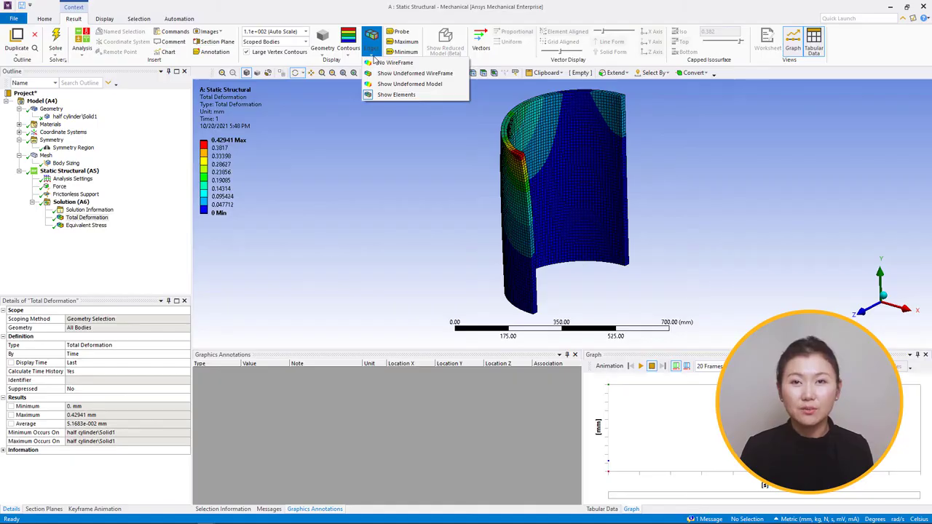
{"action": "left_click", "coordinate": [388, 76]}
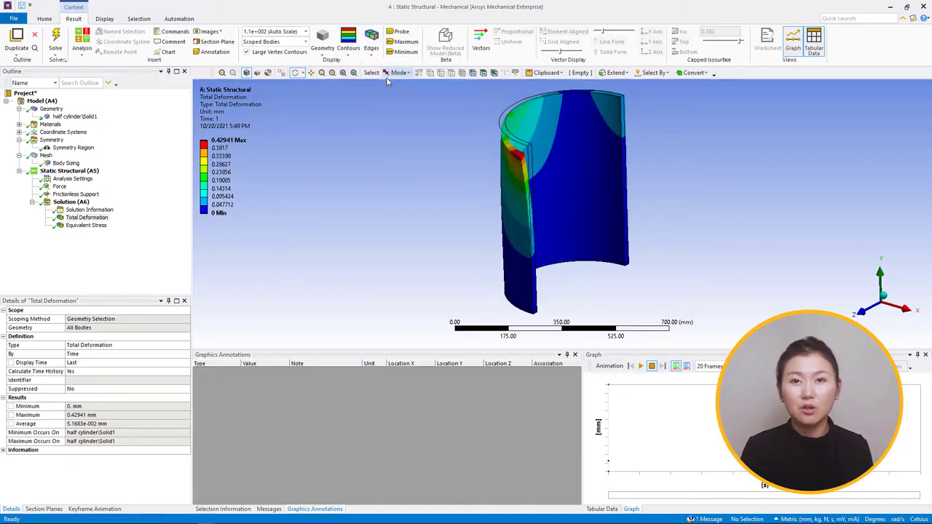
{"action": "middle_click_drag", "start_coordinate": [387, 77], "coordinate": [577, 285]}
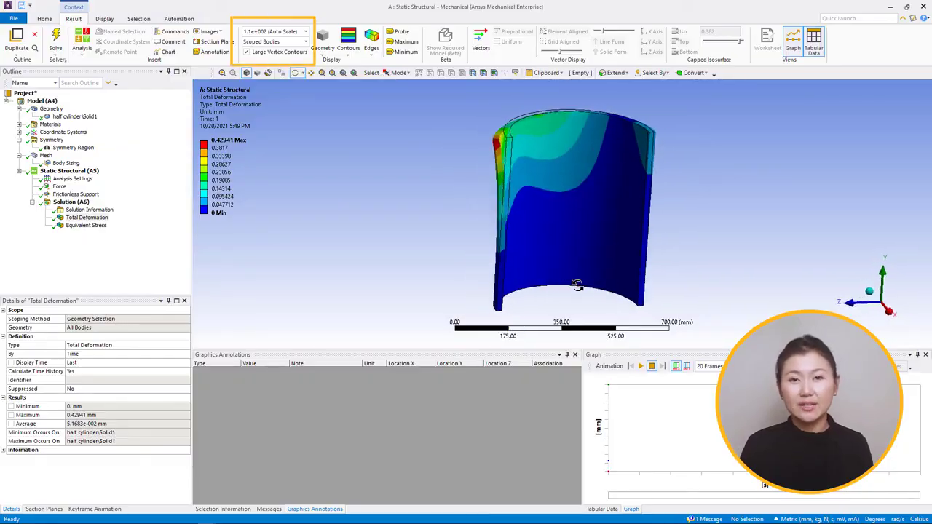
Step: Set the deformation scale factor of the total deformation plot to 1.0 (True Scale)
{"action": "left_click", "coordinate": [306, 31]}
{"action": "left_click", "coordinate": [262, 47]}
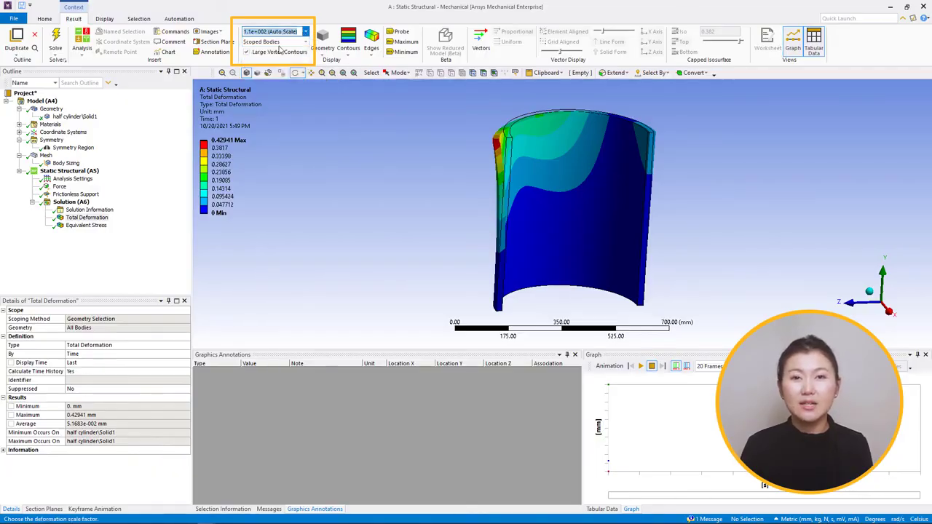
{"action": "middle_click_drag", "start_coordinate": [381, 148], "coordinate": [472, 216]}
{"action": "scroll", "coordinate": [454, 220], "scroll_direction": "down", "scroll_amount": 1}
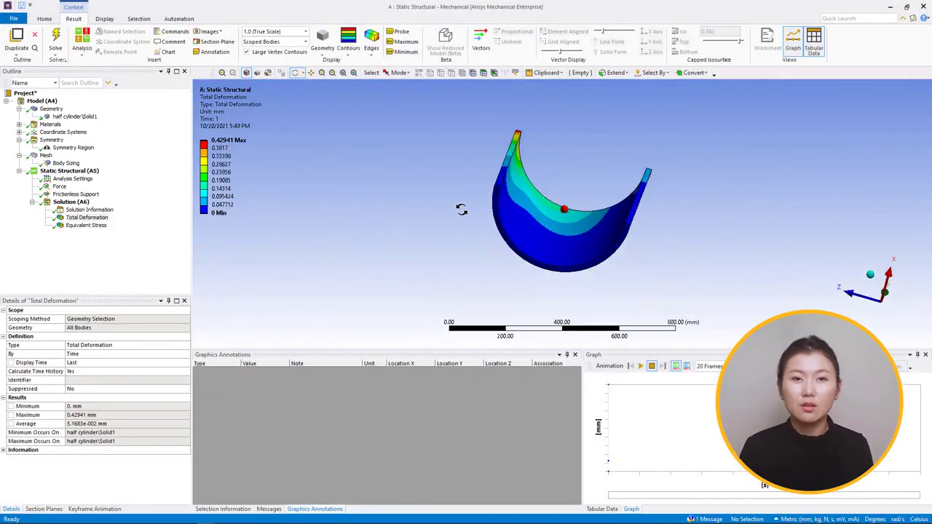
{"action": "left_click_drag", "start_coordinate": [461, 210], "coordinate": [466, 208]}
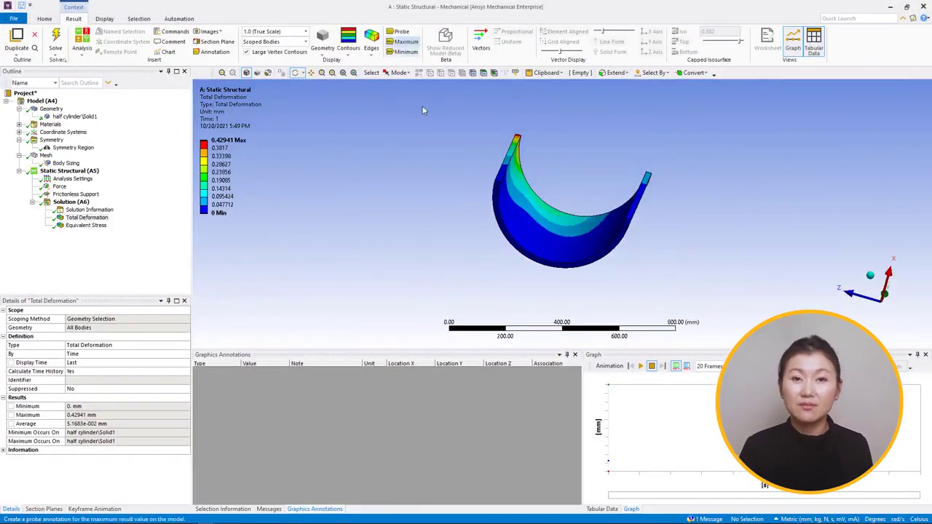
Step: Probe the total deformation at four points spread along the half cylinder's bottom face
{"action": "left_click", "coordinate": [402, 31]}
{"action": "left_click", "coordinate": [496, 203]}
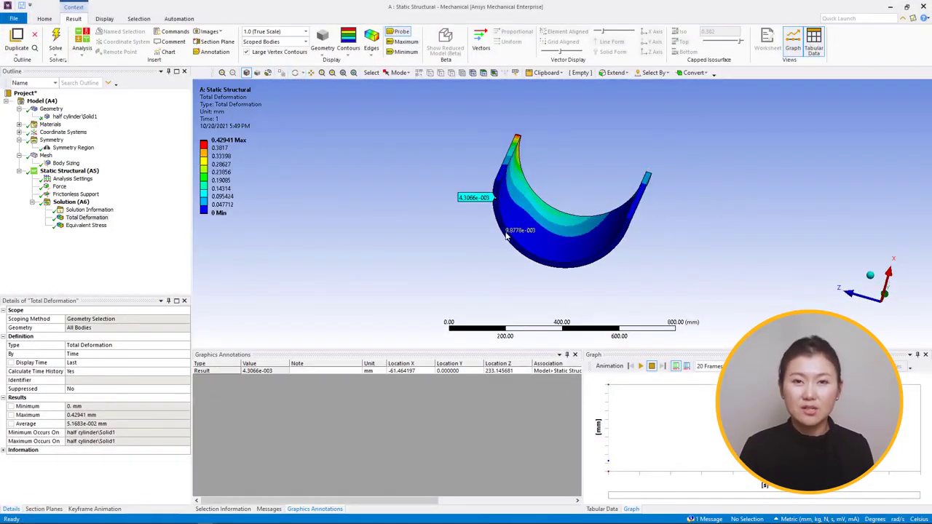
{"action": "left_click", "coordinate": [504, 232]}
{"action": "left_click", "coordinate": [575, 267]}
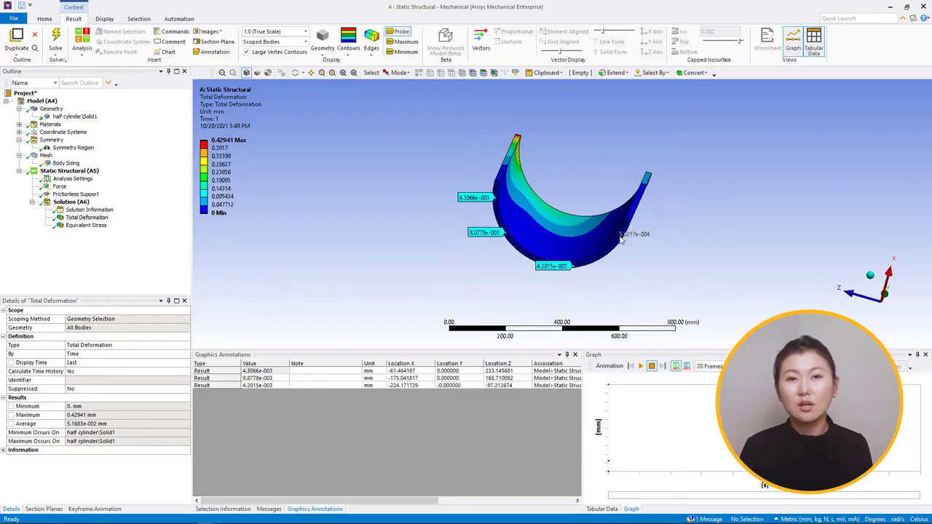
{"action": "left_click", "coordinate": [620, 239]}
{"action": "middle_click_drag", "start_coordinate": [620, 239], "coordinate": [632, 260]}
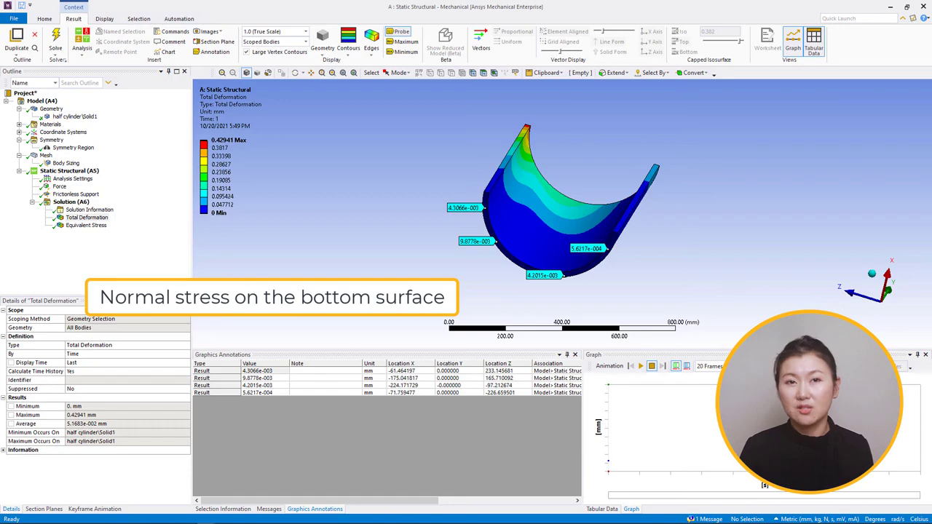
Step: Add a Normal Stress result scoped to the half cylinder's bottom face, with its orientation set to Y Axis
{"action": "left_click", "coordinate": [71, 202]}
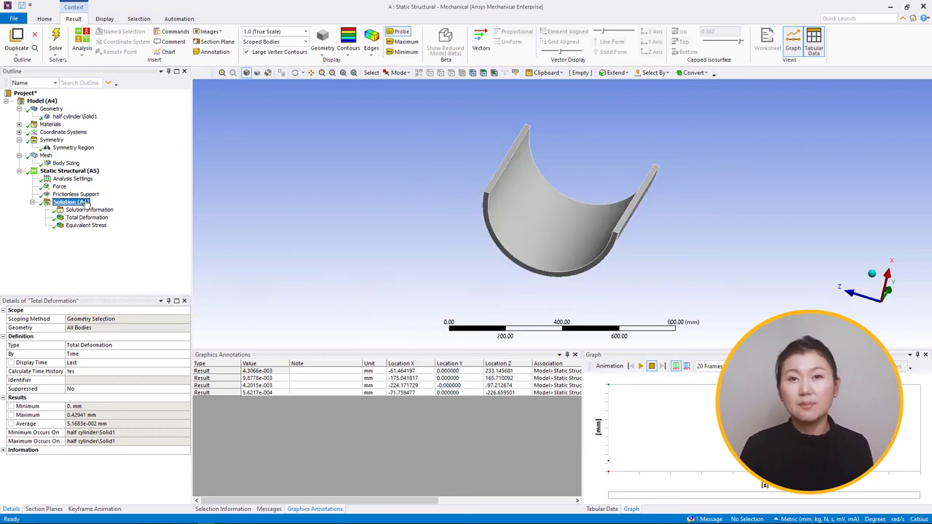
{"action": "right_click", "coordinate": [80, 202]}
{"action": "mouse_move", "coordinate": [88, 205]}
{"action": "mouse_move", "coordinate": [218, 228]}
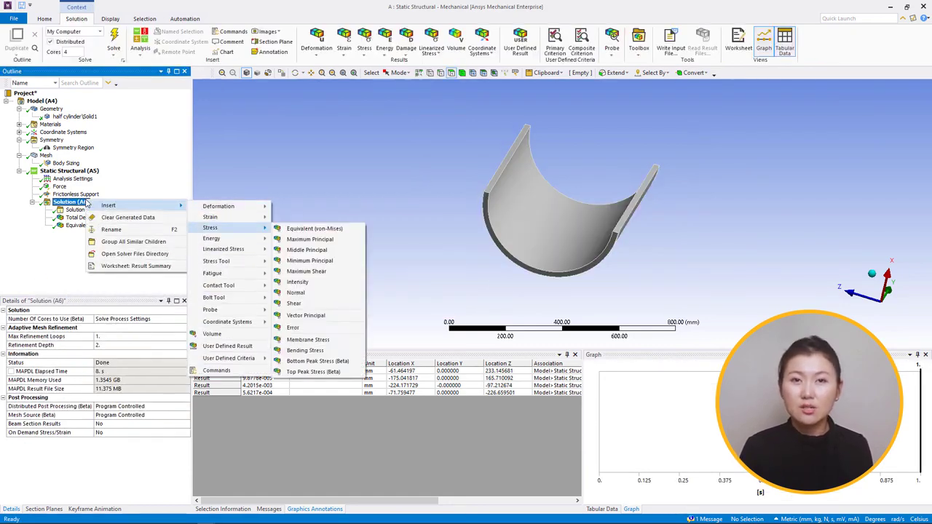
{"action": "left_click", "coordinate": [305, 293]}
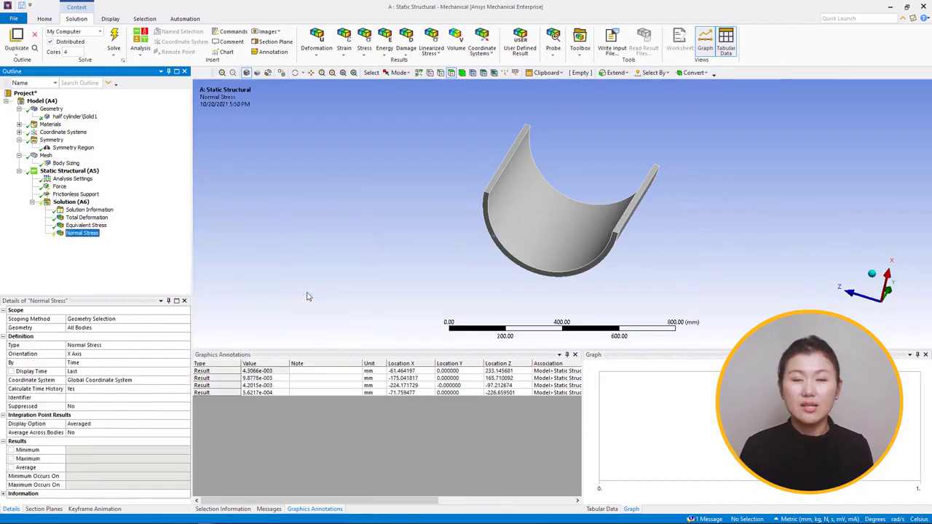
{"action": "left_click", "coordinate": [93, 327]}
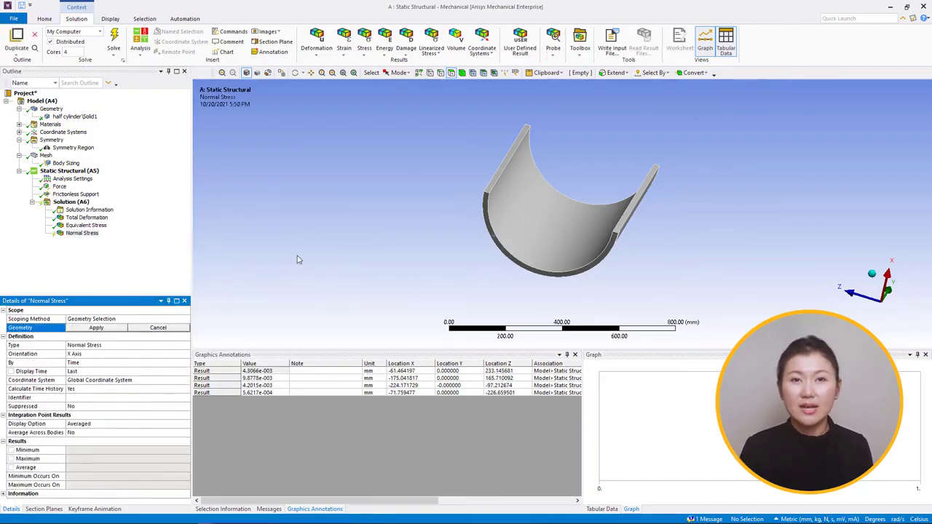
{"action": "left_click", "coordinate": [491, 198]}
{"action": "left_click", "coordinate": [113, 331]}
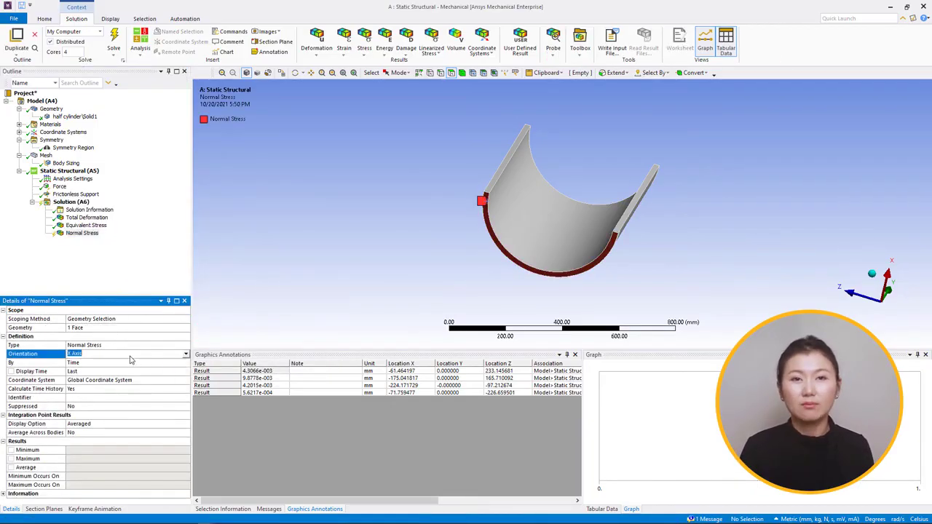
Step: Evaluate the Normal Stress result and examine its contours on the bottom face
{"action": "right_click", "coordinate": [80, 233]}
{"action": "left_click", "coordinate": [102, 252]}
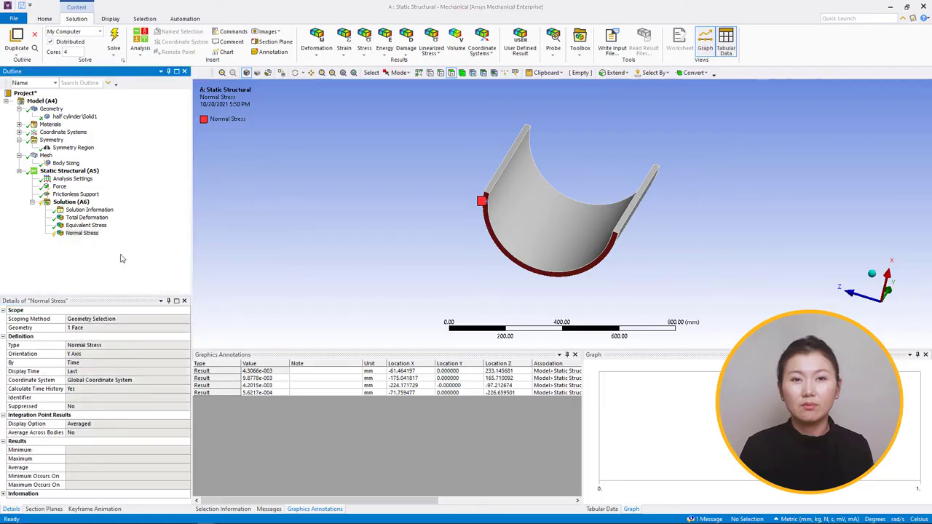
{"action": "scroll", "coordinate": [462, 273], "scroll_direction": "up", "scroll_amount": 3}
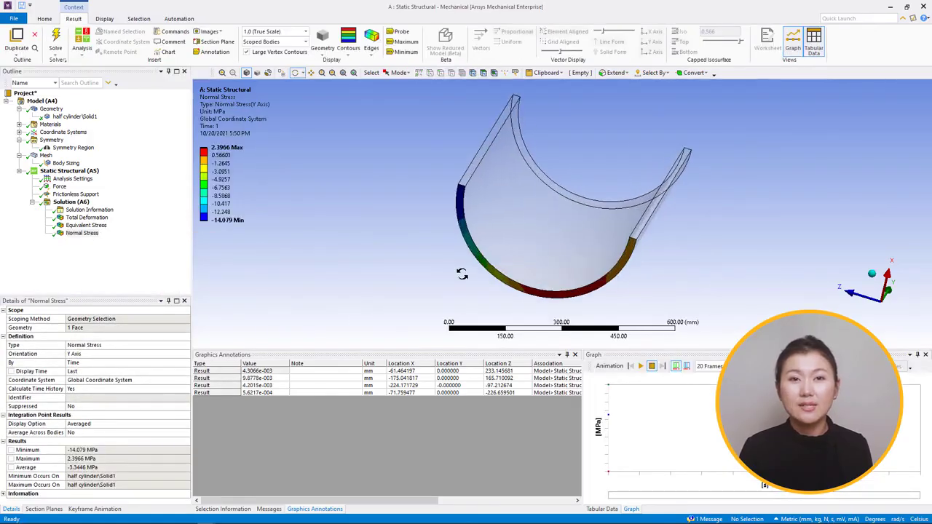
{"action": "left_click_drag", "start_coordinate": [462, 273], "coordinate": [435, 273]}
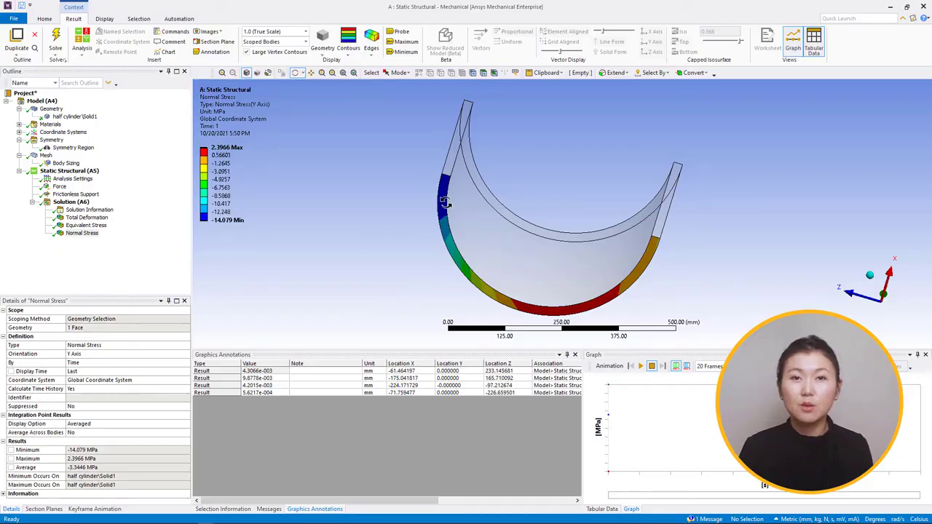
Step: Probe the Normal Stress result at a series of points along the half cylinder's bottom face, from the compressed end around the arc
{"action": "left_click", "coordinate": [398, 33]}
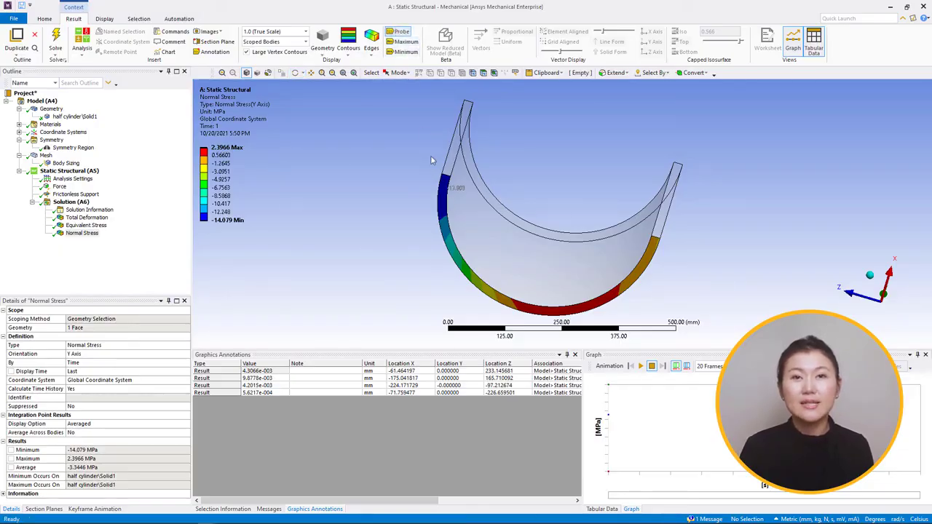
{"action": "left_click", "coordinate": [441, 204]}
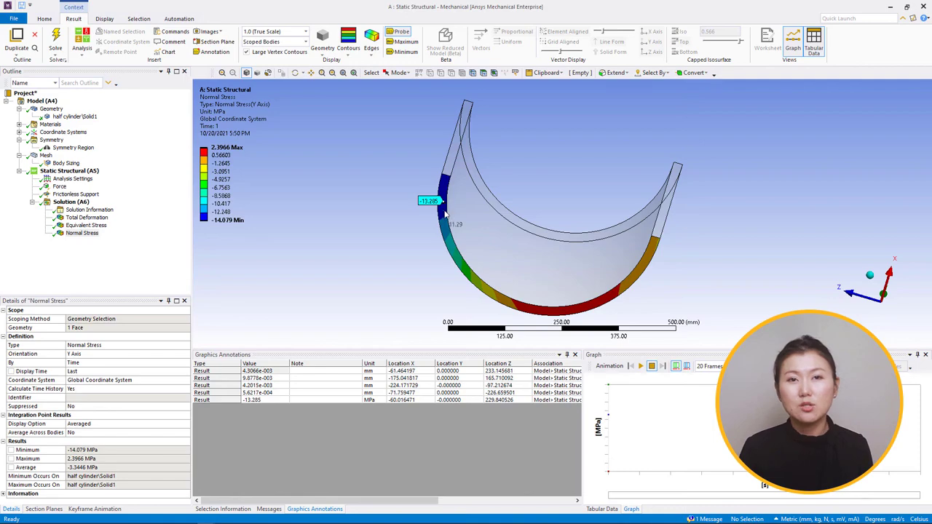
{"action": "left_click", "coordinate": [446, 236]}
{"action": "left_click", "coordinate": [477, 287]}
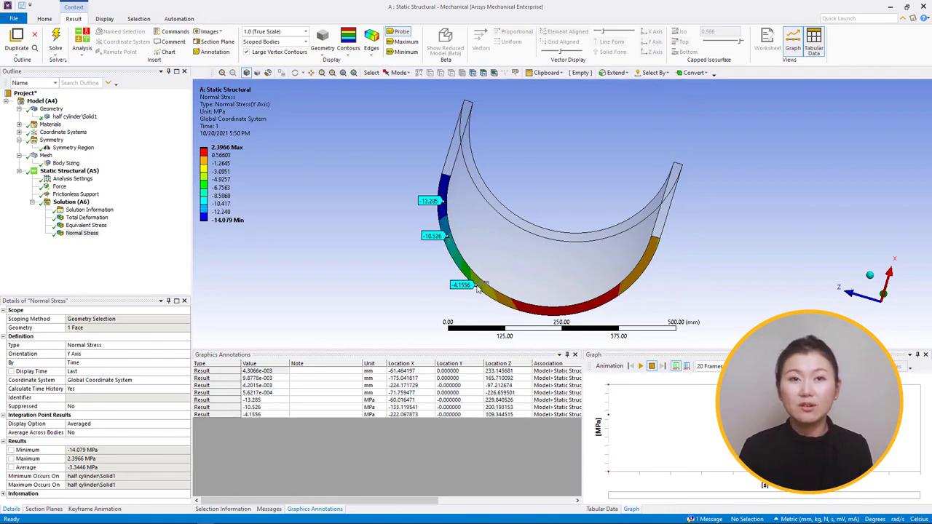
{"action": "left_click", "coordinate": [532, 308]}
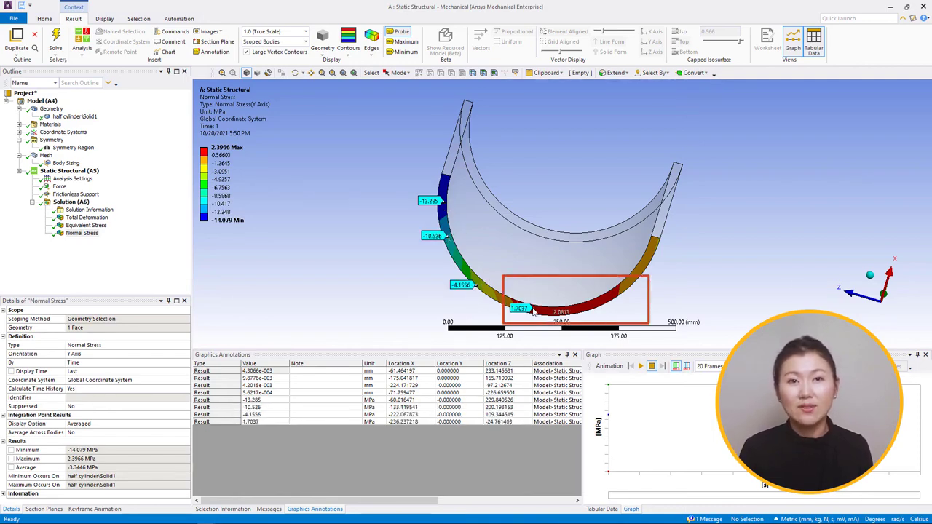
{"action": "left_click", "coordinate": [582, 310]}
{"action": "left_click", "coordinate": [605, 303]}
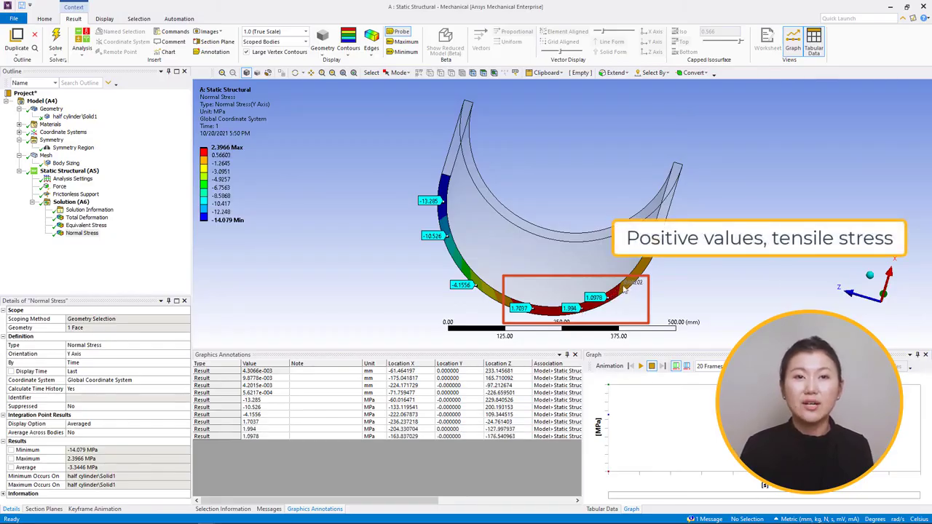
{"action": "left_click", "coordinate": [625, 289]}
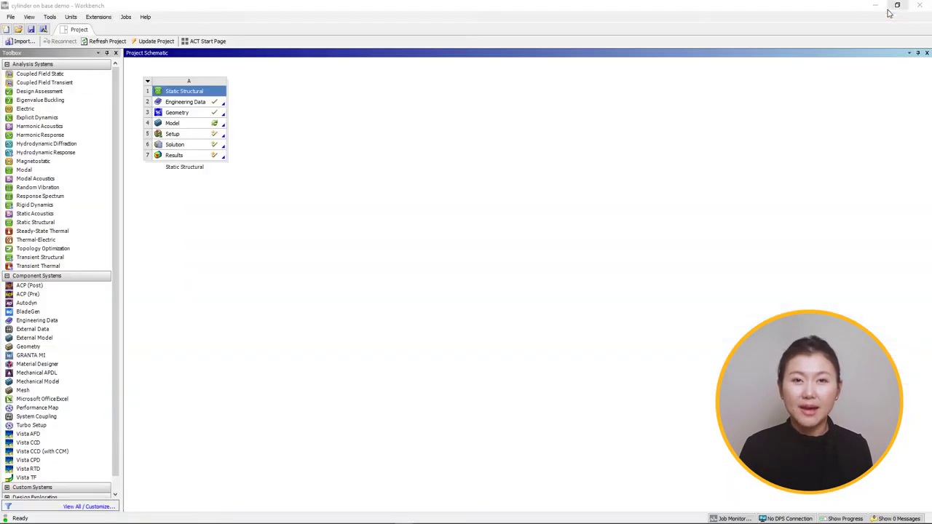
Step: Duplicate the Static Structural system in the Workbench project and open the copy's model in Mechanical
{"action": "right_click", "coordinate": [145, 80]}
{"action": "key", "text": "Escape"}
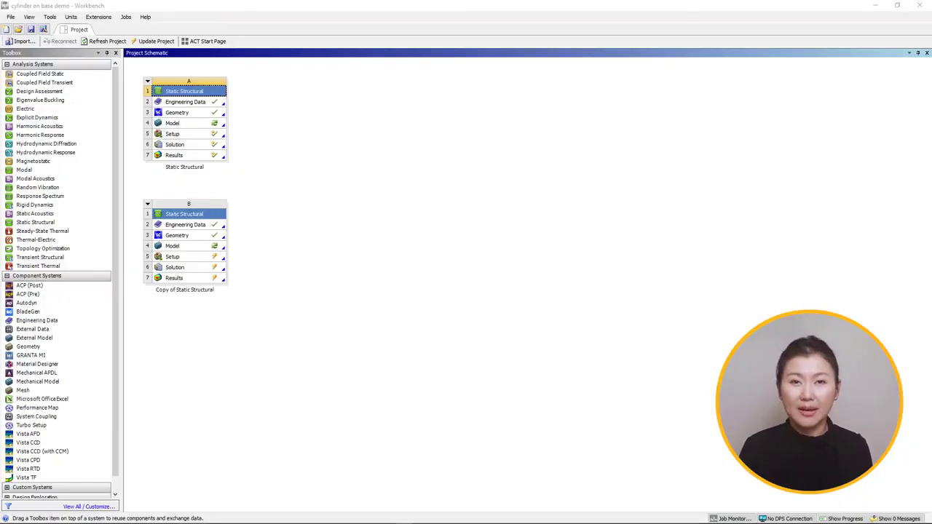
{"action": "double_click", "coordinate": [167, 247]}
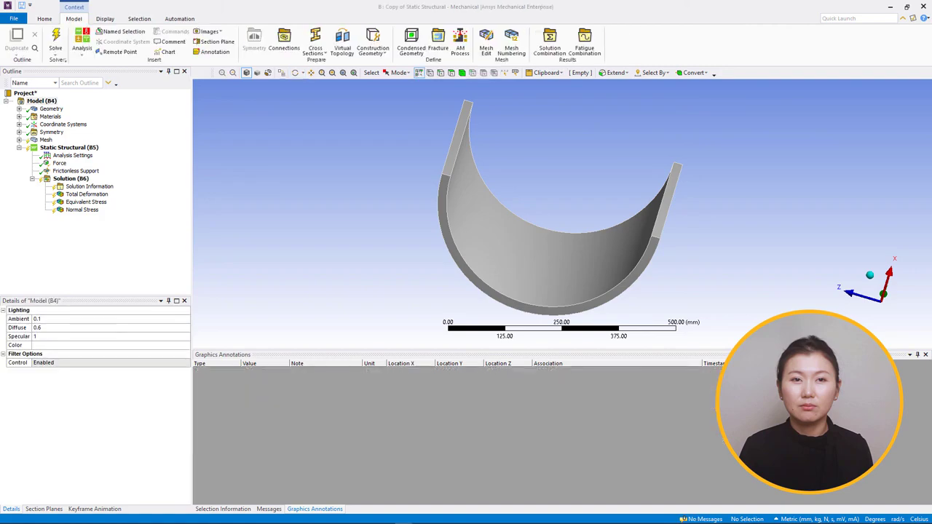
Step: Suppress the Frictionless Support in the copied analysis and insert a Compression Only Support
{"action": "right_click", "coordinate": [76, 171]}
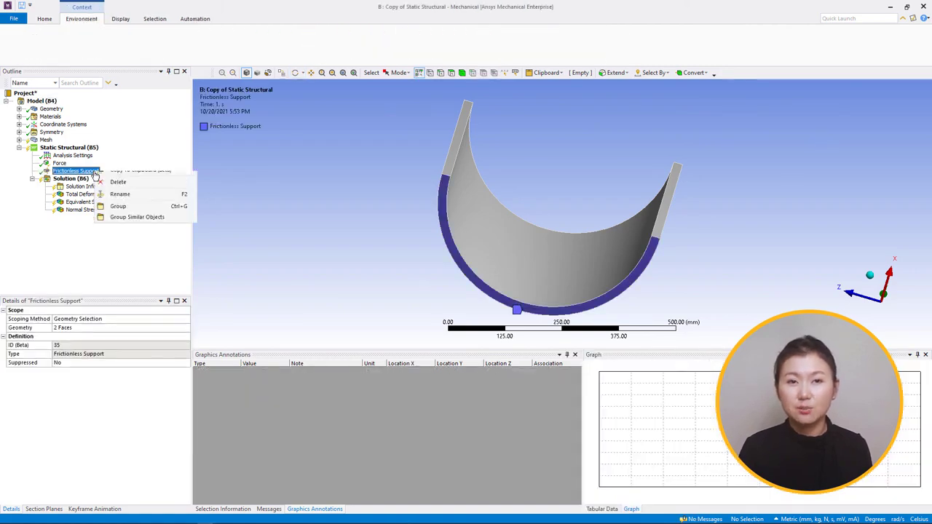
{"action": "left_click", "coordinate": [111, 193]}
{"action": "left_click", "coordinate": [89, 151]}
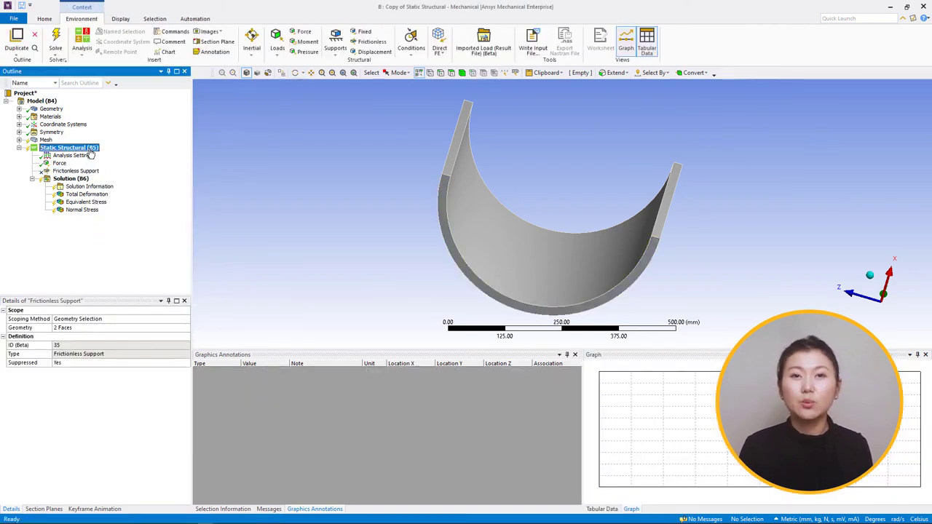
{"action": "right_click", "coordinate": [91, 153]}
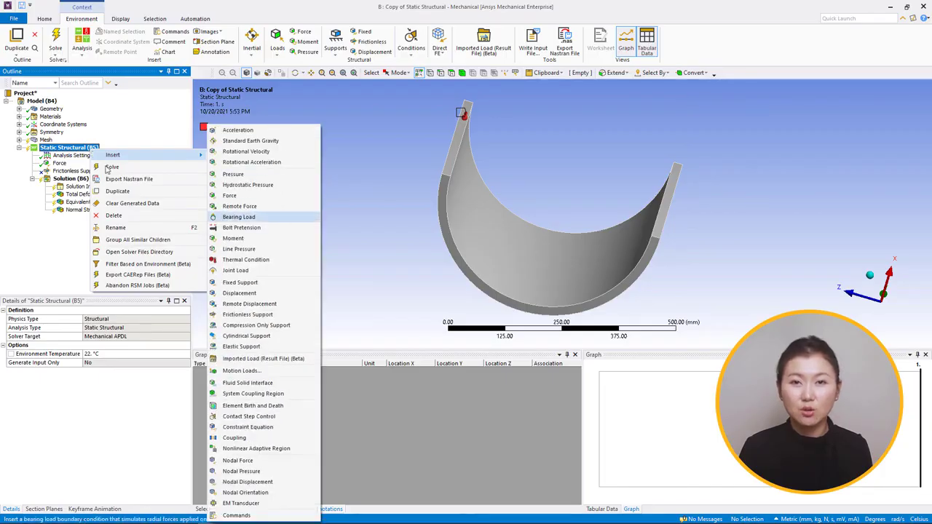
{"action": "left_click", "coordinate": [251, 325]}
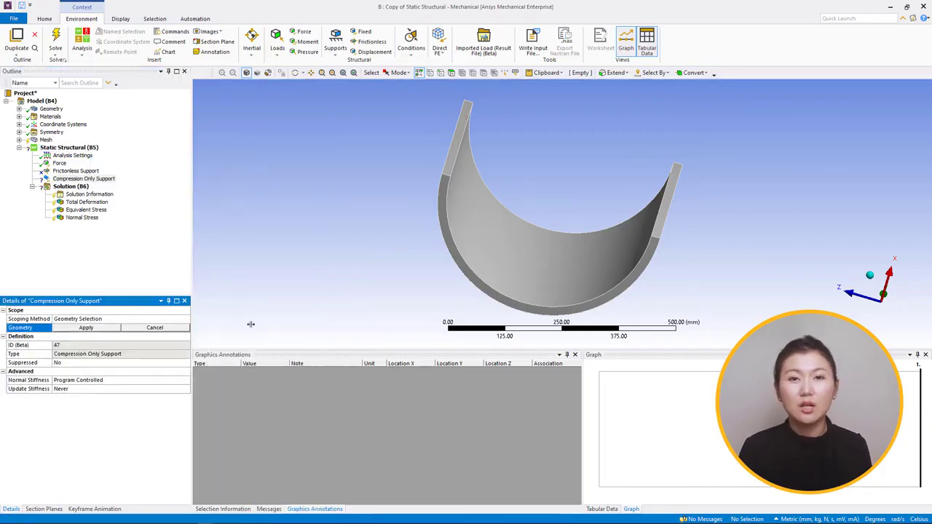
Step: Scope the Compression Only Support to the half cylinder's bottom end face and the narrow outer band next to it
{"action": "left_click", "coordinate": [451, 72]}
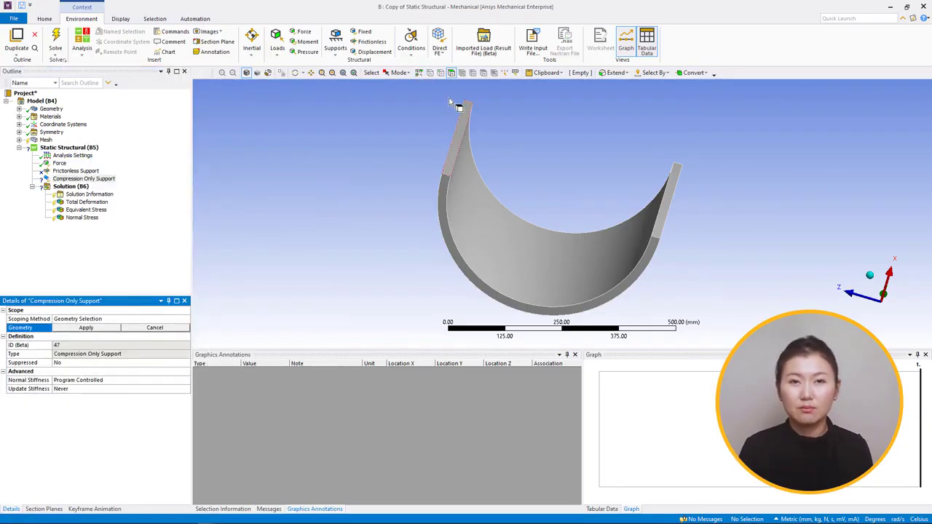
{"action": "left_click", "coordinate": [446, 200]}
{"action": "middle_click_drag", "start_coordinate": [446, 200], "coordinate": [478, 200]}
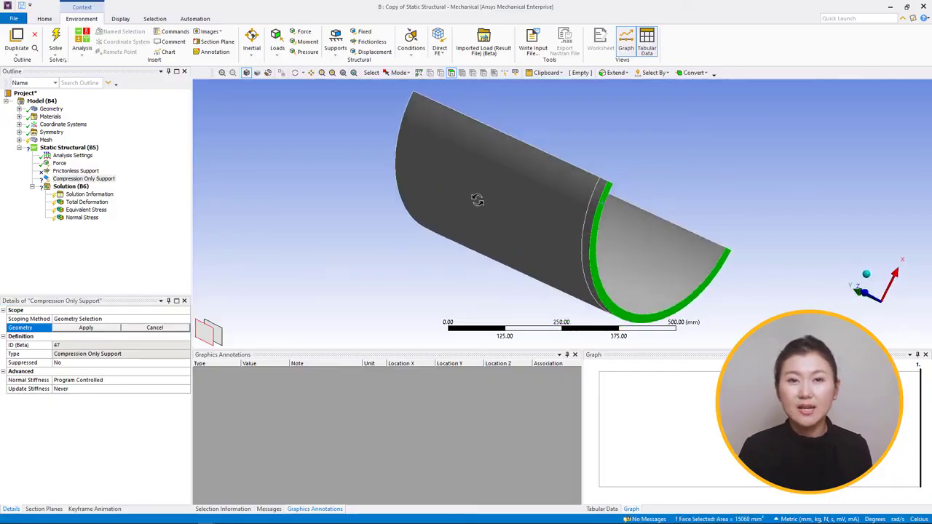
{"action": "left_click", "coordinate": [593, 216], "text": "ctrl"}
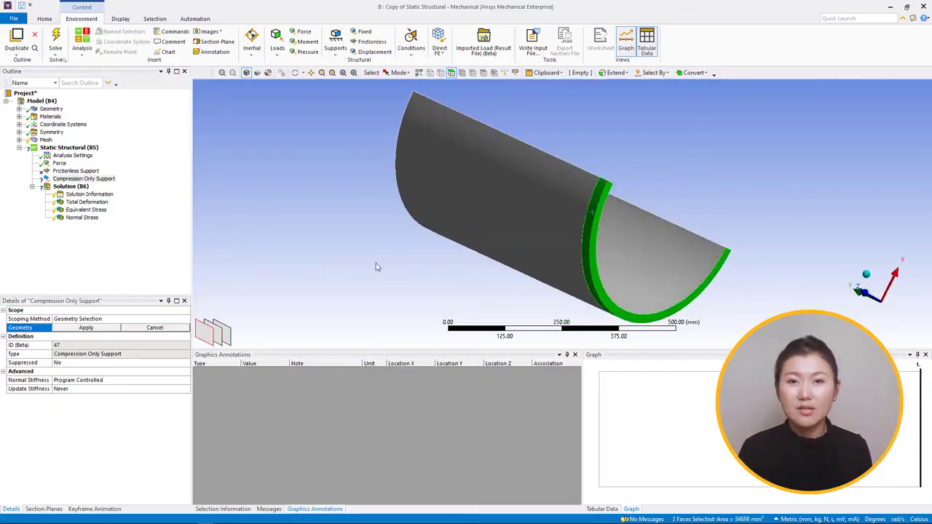
{"action": "left_click", "coordinate": [86, 327]}
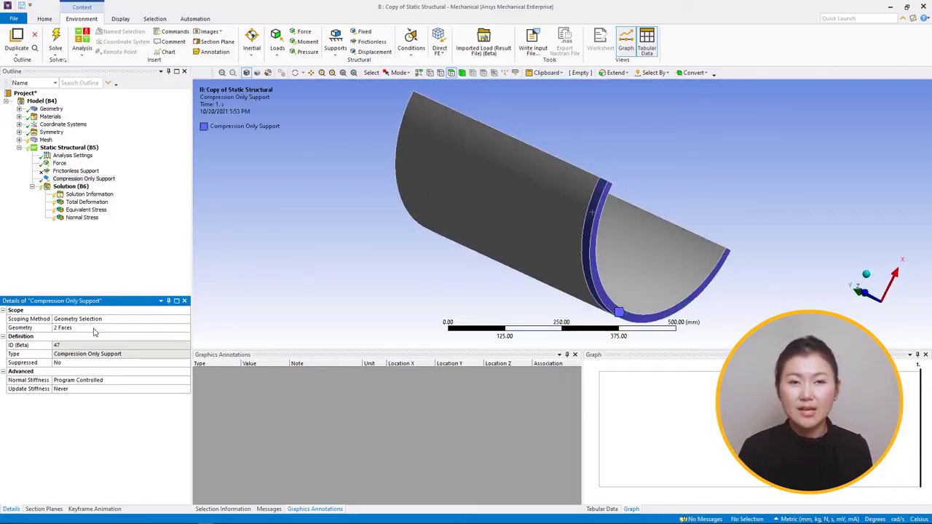
Step: Solve the copied analysis and set its solution output to Force Convergence
{"action": "right_click", "coordinate": [76, 187]}
{"action": "left_click", "coordinate": [102, 206]}
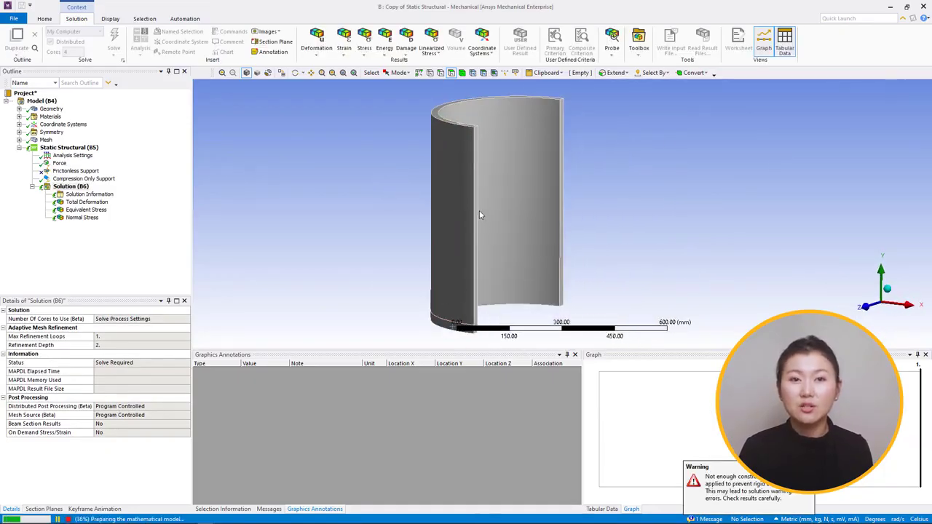
{"action": "left_click", "coordinate": [88, 194]}
{"action": "left_click", "coordinate": [181, 320]}
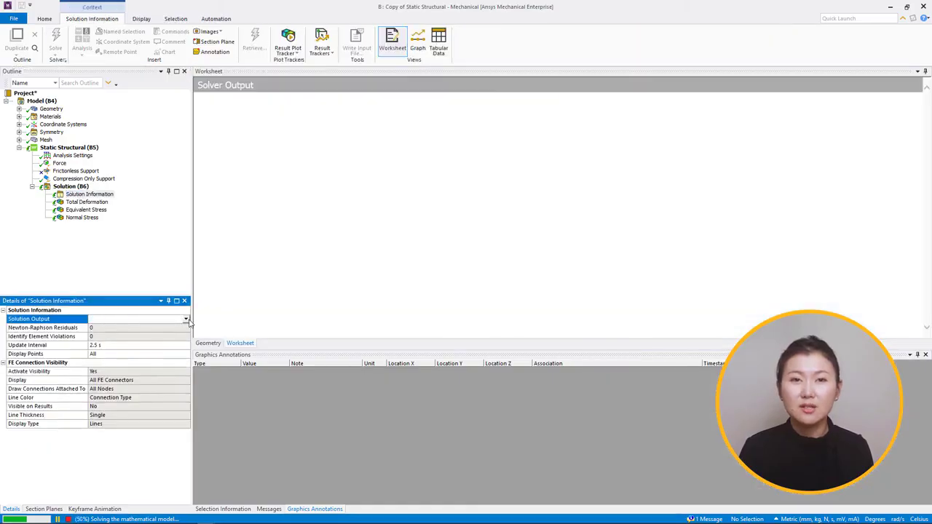
{"action": "left_click", "coordinate": [185, 320]}
{"action": "left_click", "coordinate": [175, 333]}
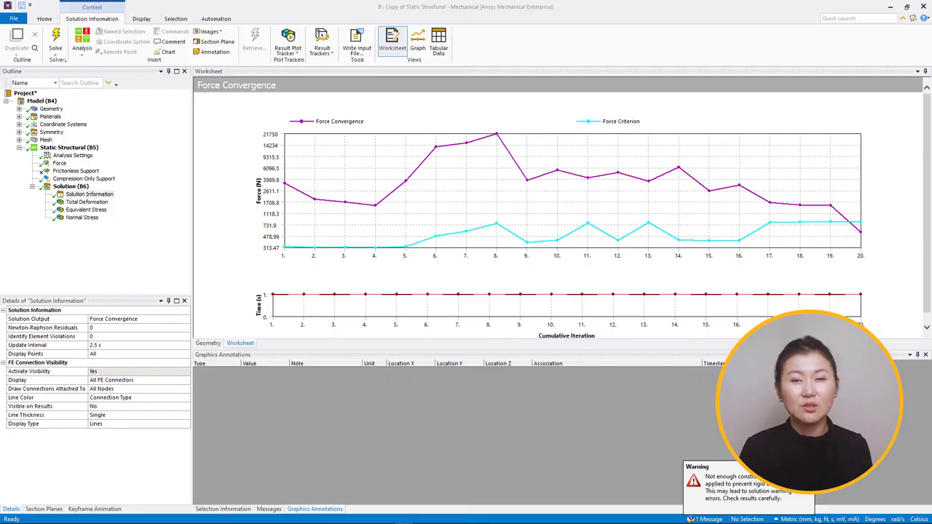
Step: Probe the copied analysis's total deformation at two neighbouring points on the half cylinder's bottom face
{"action": "left_click", "coordinate": [86, 202]}
{"action": "middle_click_drag", "start_coordinate": [251, 234], "coordinate": [343, 156]}
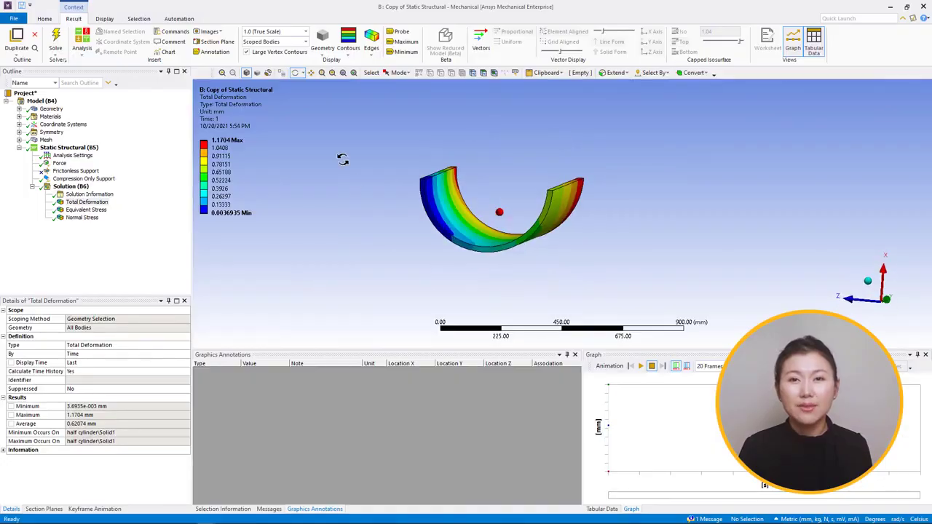
{"action": "left_click", "coordinate": [402, 32]}
{"action": "left_click", "coordinate": [527, 241]}
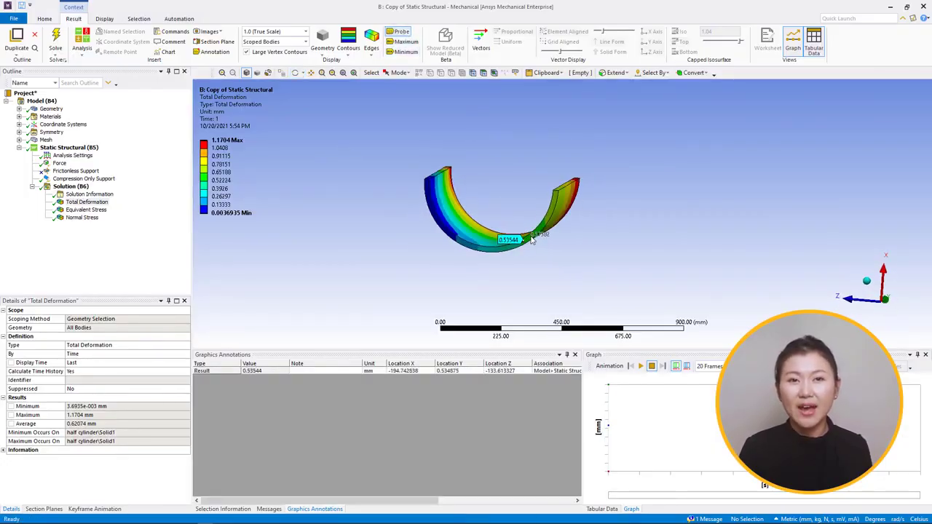
{"action": "left_click", "coordinate": [532, 240]}
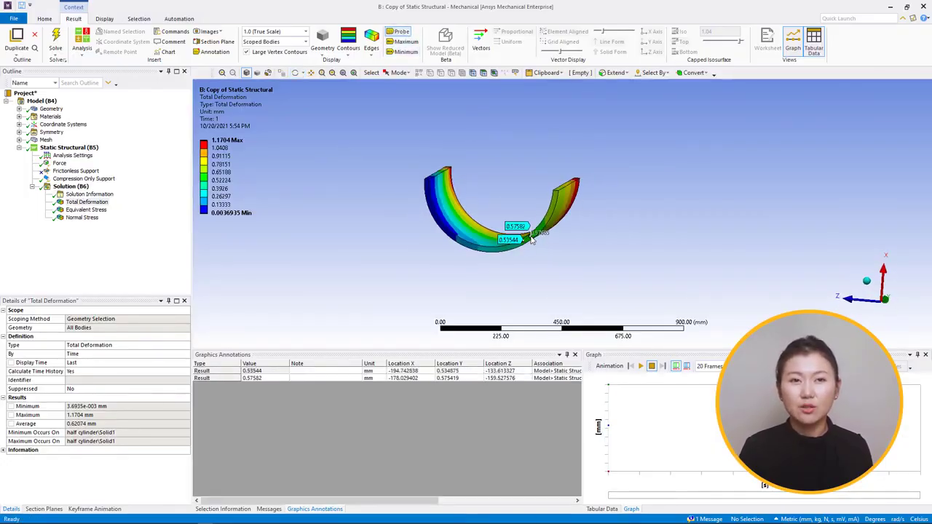
Step: Set the total deformation plot's scale factor to 36 (Auto Scale) and inspect the deformed shape against the undeformed outline
{"action": "left_click", "coordinate": [305, 31]}
{"action": "left_click", "coordinate": [282, 60]}
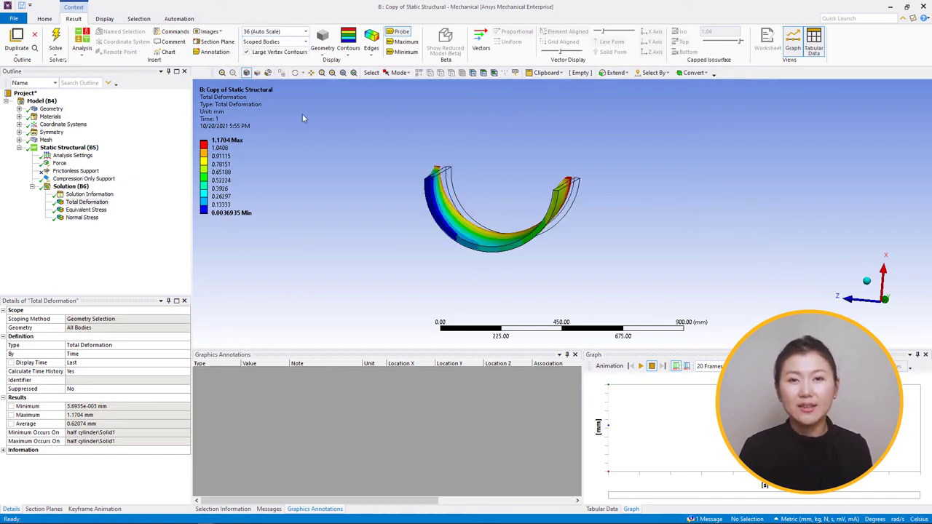
{"action": "middle_click_drag", "start_coordinate": [304, 119], "coordinate": [350, 243]}
{"action": "middle_click_drag", "start_coordinate": [335, 278], "coordinate": [332, 276]}
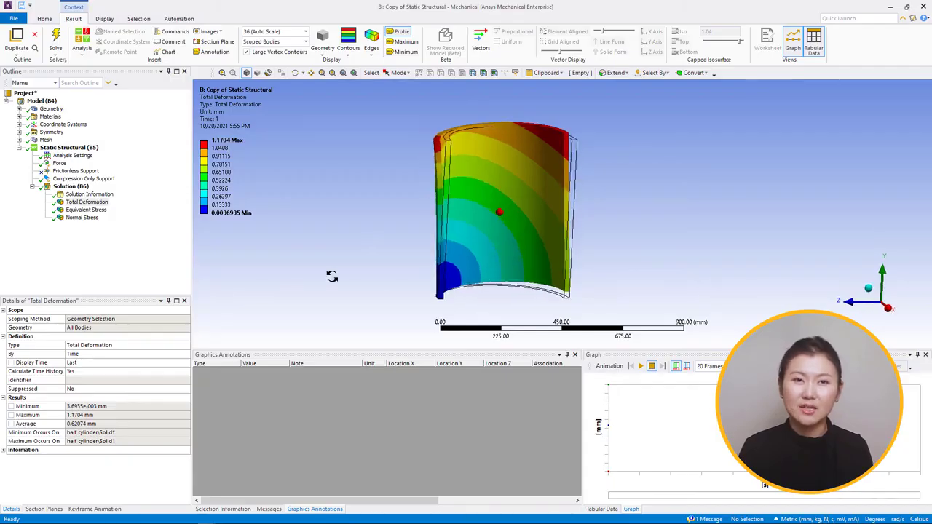
Step: Probe the copied analysis's Normal Stress result at four points spread along the half cylinder's bottom face
{"action": "left_click", "coordinate": [81, 219]}
{"action": "middle_click_drag", "start_coordinate": [306, 229], "coordinate": [439, 238]}
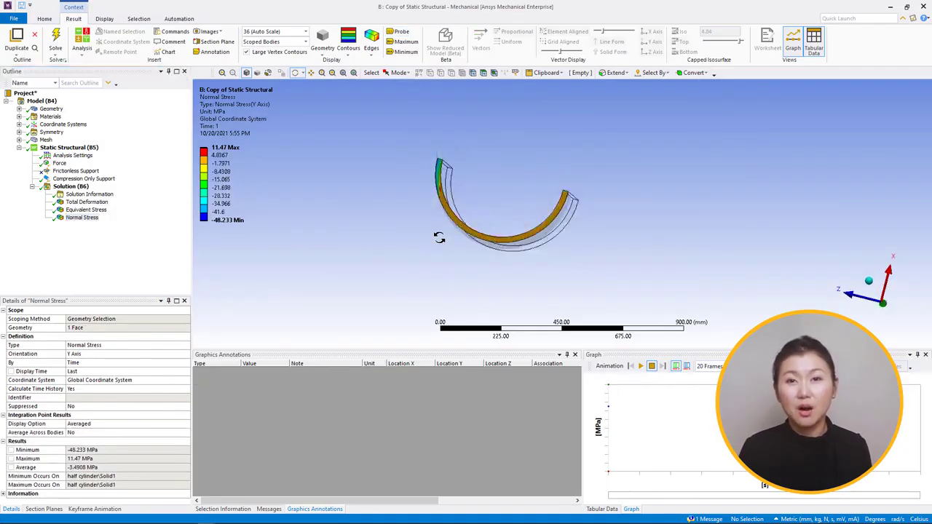
{"action": "scroll", "coordinate": [439, 238], "scroll_direction": "up", "scroll_amount": 3}
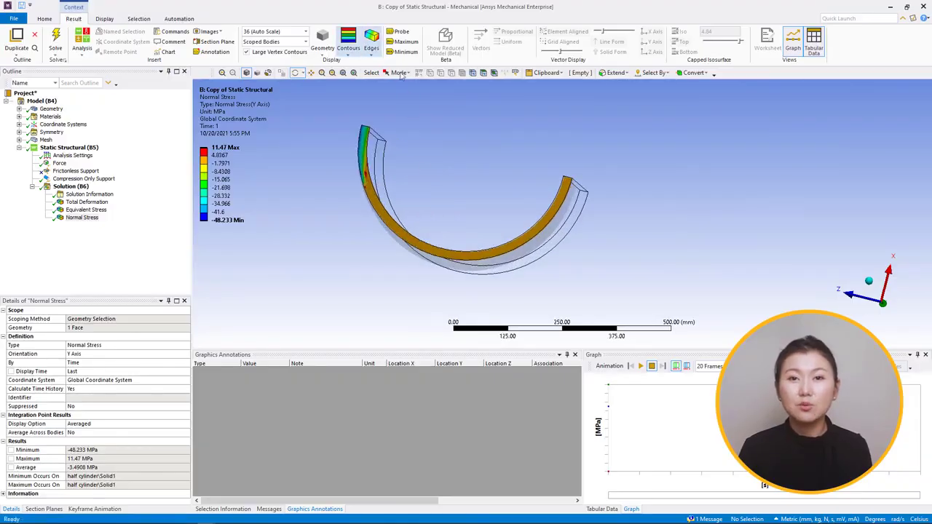
{"action": "left_click", "coordinate": [401, 31]}
{"action": "left_click", "coordinate": [562, 191]}
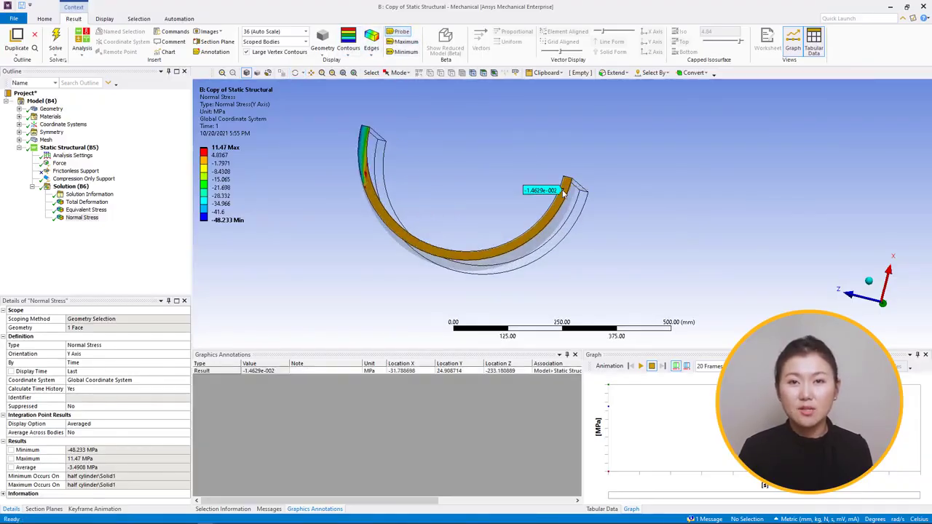
{"action": "left_click", "coordinate": [501, 251]}
{"action": "left_click", "coordinate": [429, 252]}
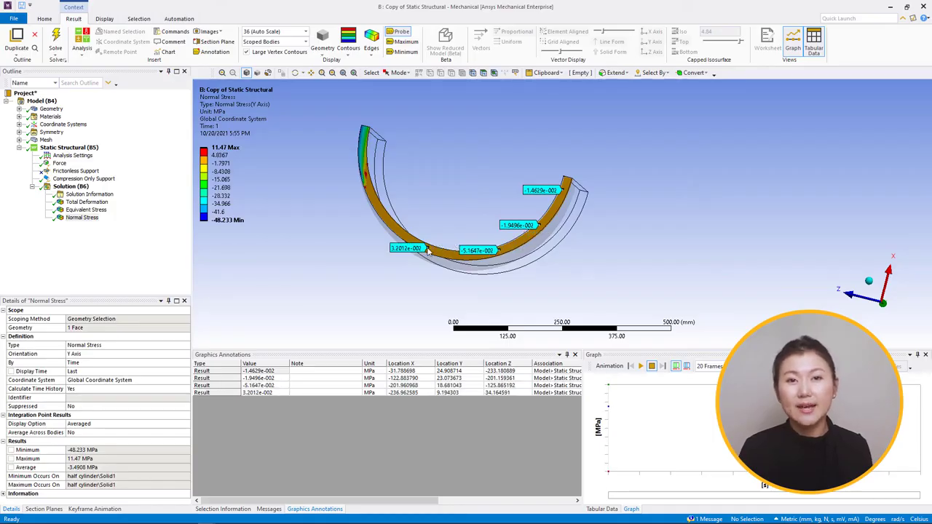